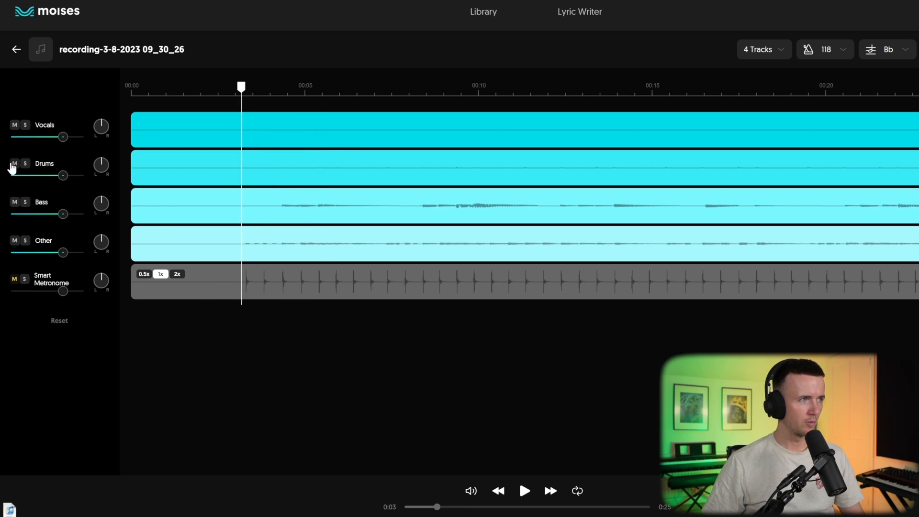
Step: Mute the Drums stem and play the separated recording
{"action": "left_click", "coordinate": [14, 164]}
{"action": "key", "text": "space"}
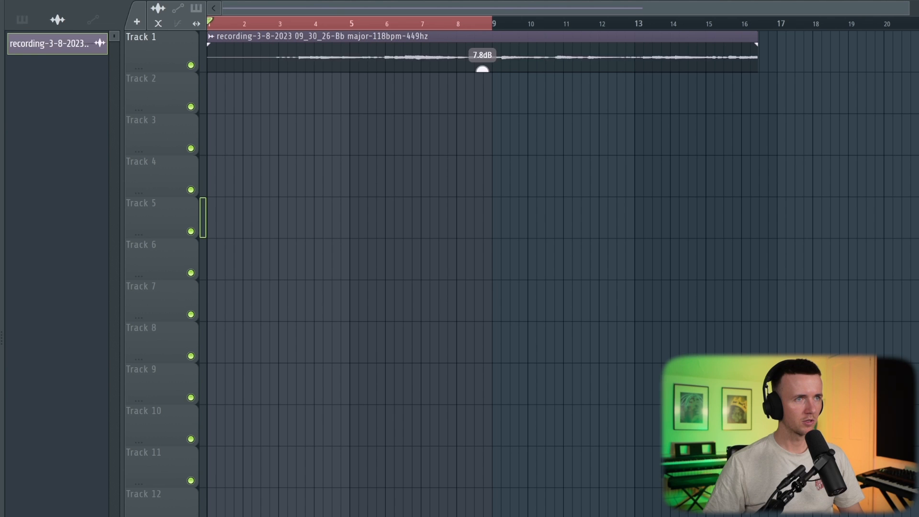
Step: In FL Studio, trim the silence before the recording's first note and cut the clip to a four-bar loop on Track 1
{"action": "scroll", "coordinate": [269, 90], "scroll_direction": "up", "scroll_amount": 8}
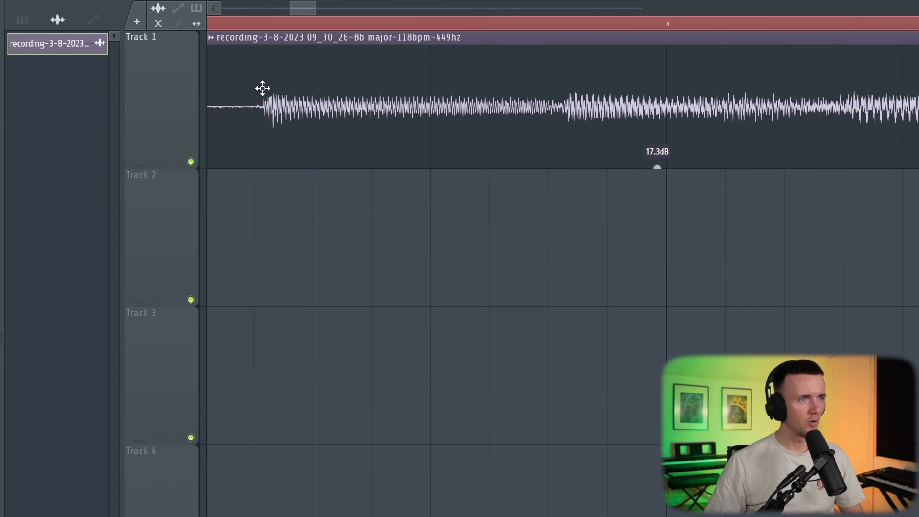
{"action": "scroll", "coordinate": [402, 61], "scroll_direction": "down", "scroll_amount": 8}
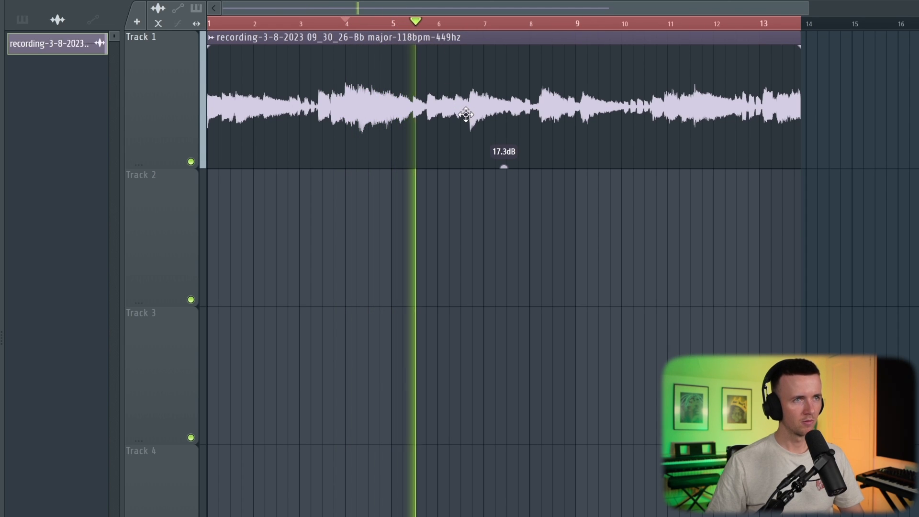
{"action": "key", "text": "space"}
{"action": "scroll", "coordinate": [430, 126], "scroll_direction": "up", "scroll_amount": 6}
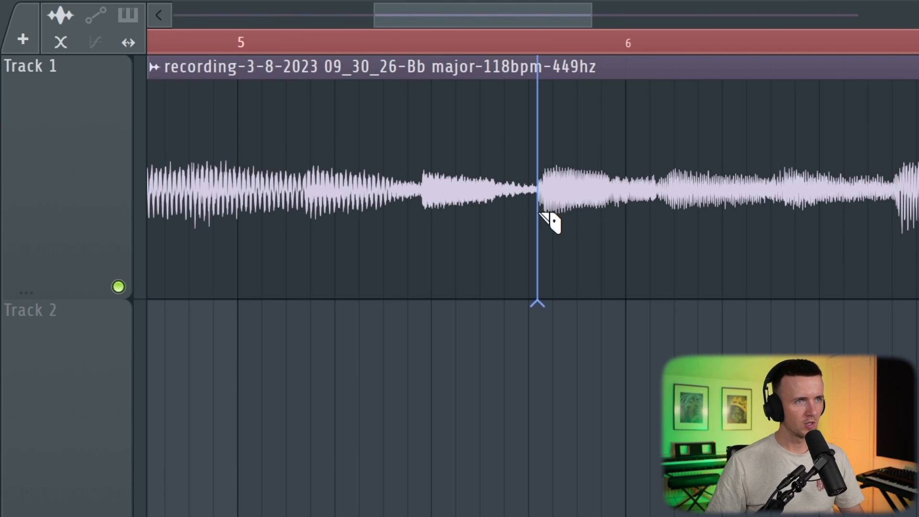
{"action": "left_click", "coordinate": [540, 213]}
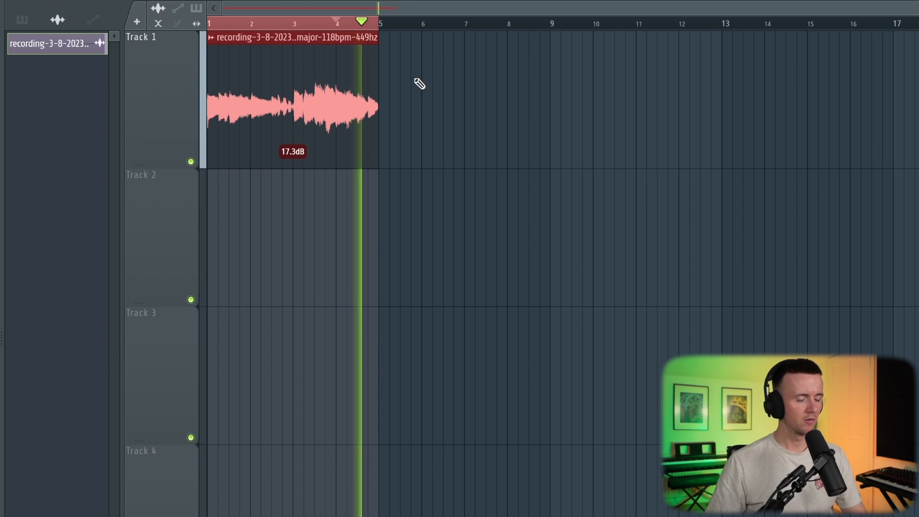
{"action": "left_click", "coordinate": [417, 81]}
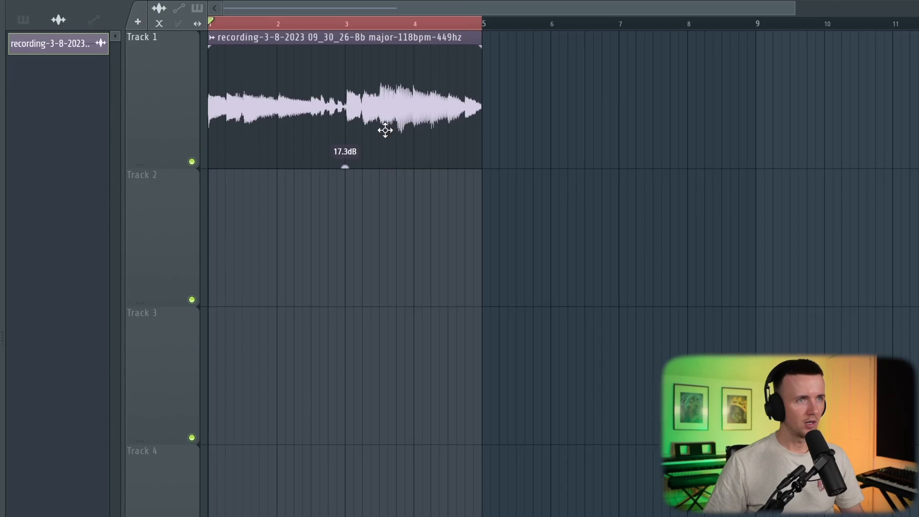
Step: Adjust the clip's time-stretching pitch and raise the project tempo to 150 BPM, playing the loop to check it
{"action": "double_click", "coordinate": [385, 130]}
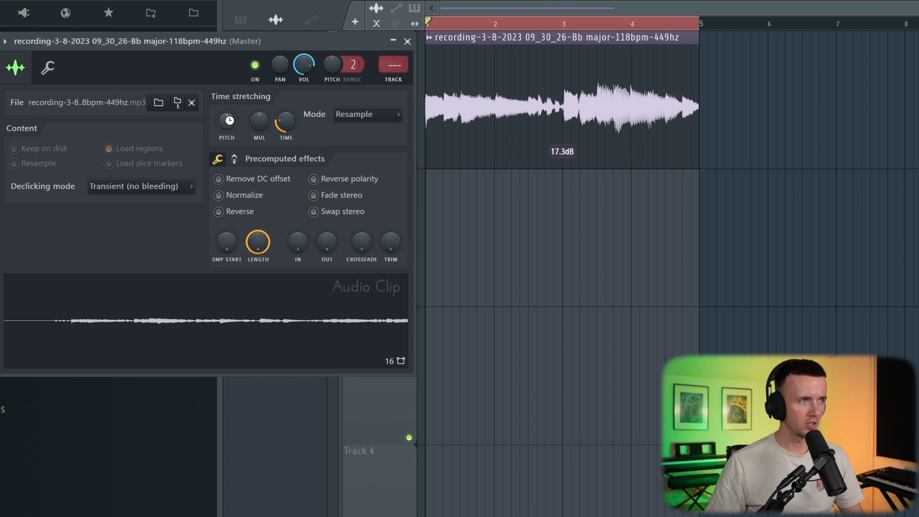
{"action": "left_click_drag", "start_coordinate": [228, 119], "coordinate": [228, 115]}
{"action": "key", "text": "space"}
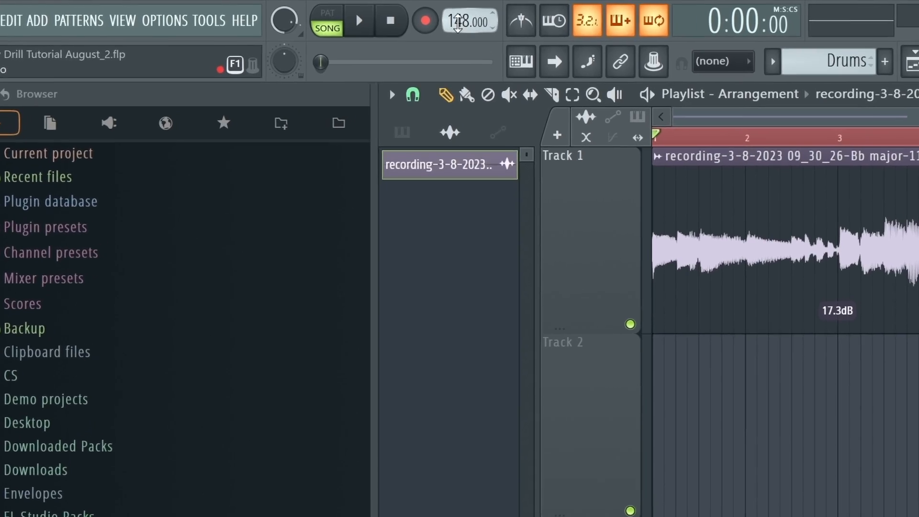
{"action": "scroll", "coordinate": [458, 21], "scroll_direction": "up", "scroll_amount": 2}
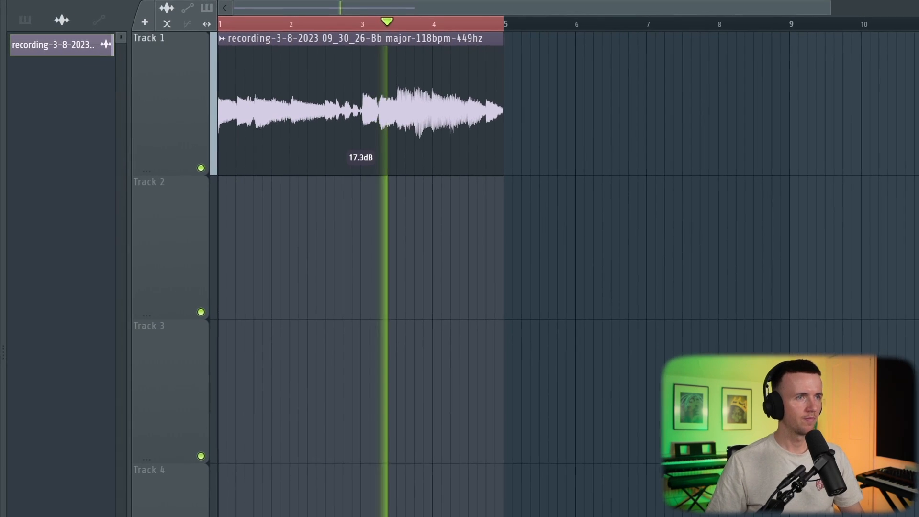
{"action": "key", "text": "space"}
Step: Duplicate the four-bar clip at bar 5 and route the recording to mixer track 1
{"action": "left_click_drag", "start_coordinate": [613, 106], "coordinate": [576, 103]}
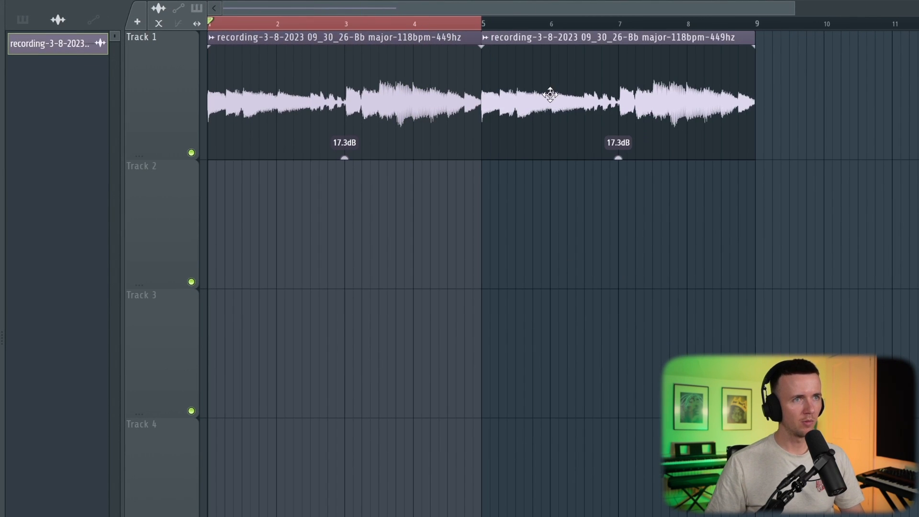
{"action": "key", "text": "ctrl+a"}
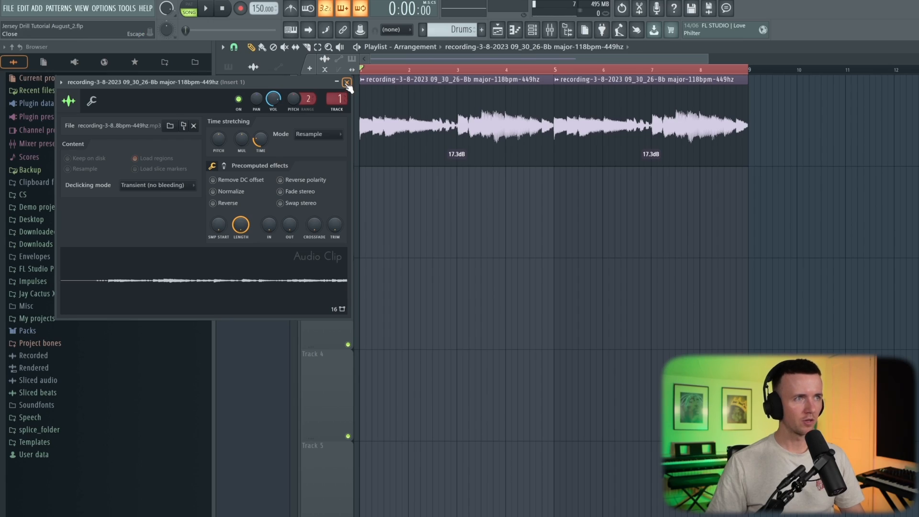
{"action": "left_click", "coordinate": [347, 83]}
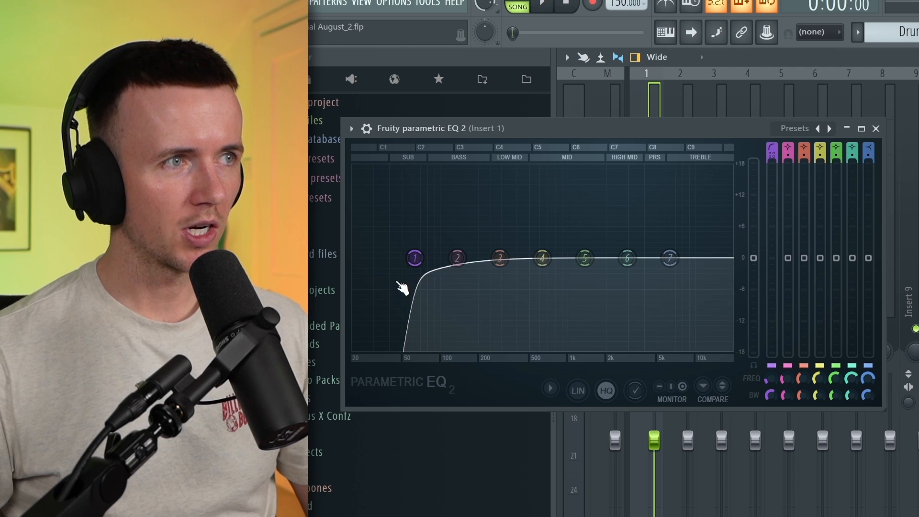
Step: Cut the lows with high-pass band 1 and roll off the highs with low-pass band 7 in Insert 1's parametric EQ
{"action": "key", "text": "space"}
{"action": "left_click_drag", "start_coordinate": [412, 259], "coordinate": [455, 258]}
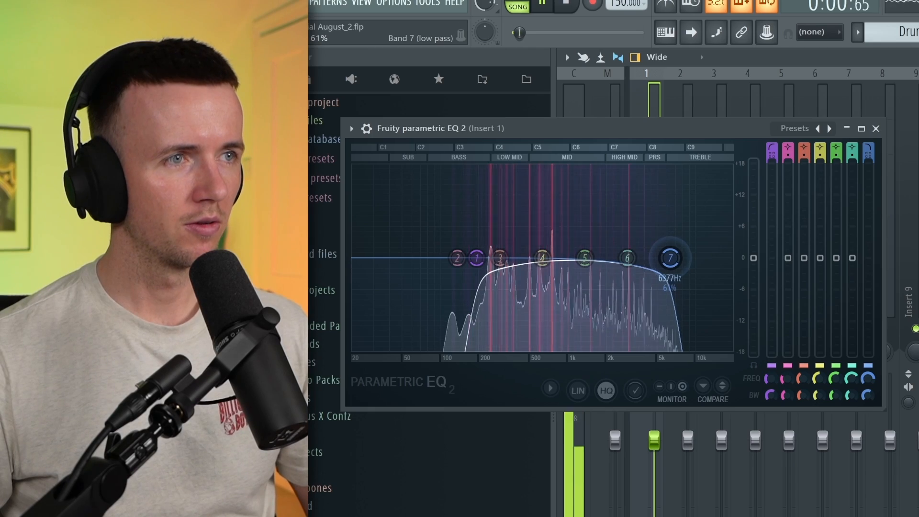
{"action": "left_click_drag", "start_coordinate": [670, 258], "coordinate": [674, 258]}
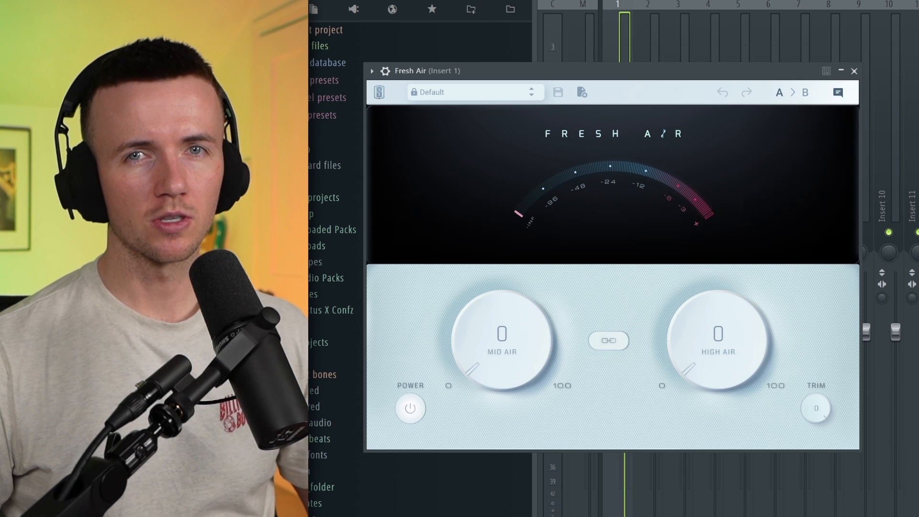
Step: Raise High Air slightly in Fresh Air and reduce the mix and decay of ValhallaVintageVerb on Insert 1
{"action": "left_click_drag", "start_coordinate": [718, 371], "coordinate": [720, 362]}
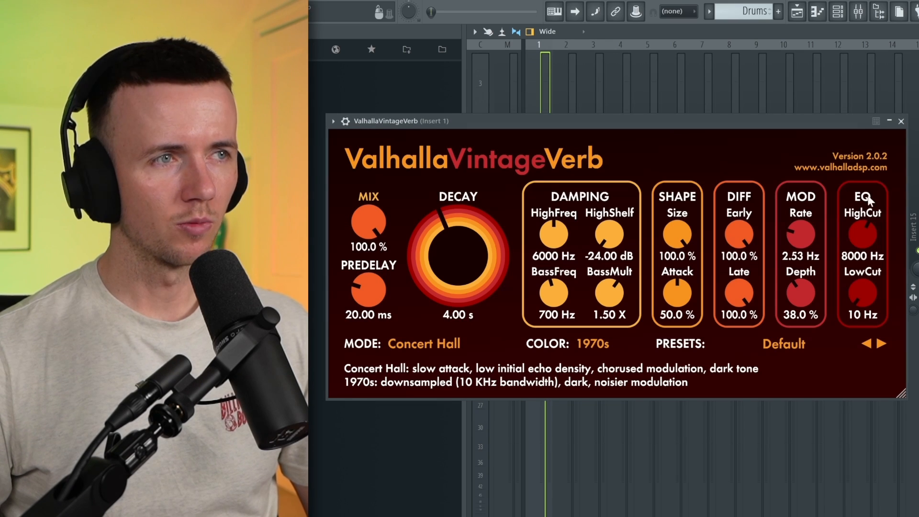
{"action": "left_click_drag", "start_coordinate": [374, 217], "coordinate": [374, 253]}
{"action": "left_click_drag", "start_coordinate": [449, 242], "coordinate": [449, 259]}
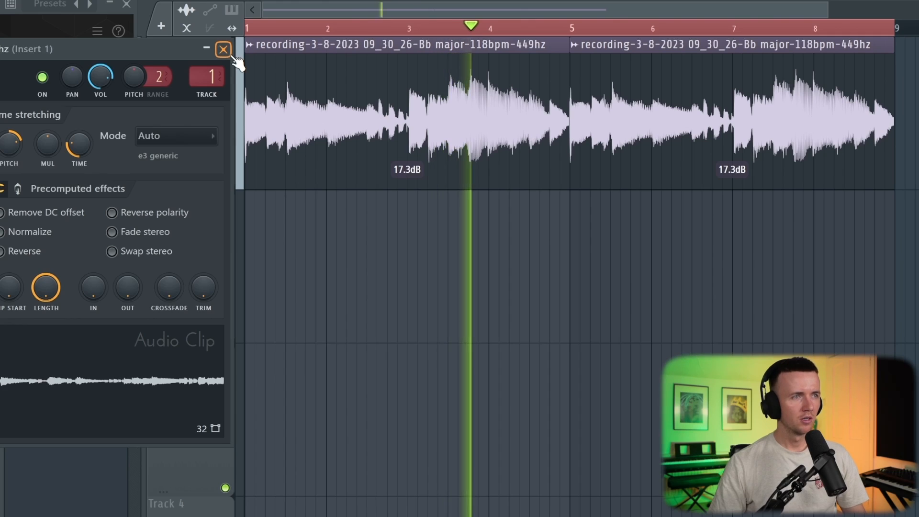
Step: In Fruity delay 2 on Insert 1, lower the input volume, set the feedback mode to P.Pong and pan the input right
{"action": "left_click", "coordinate": [225, 51]}
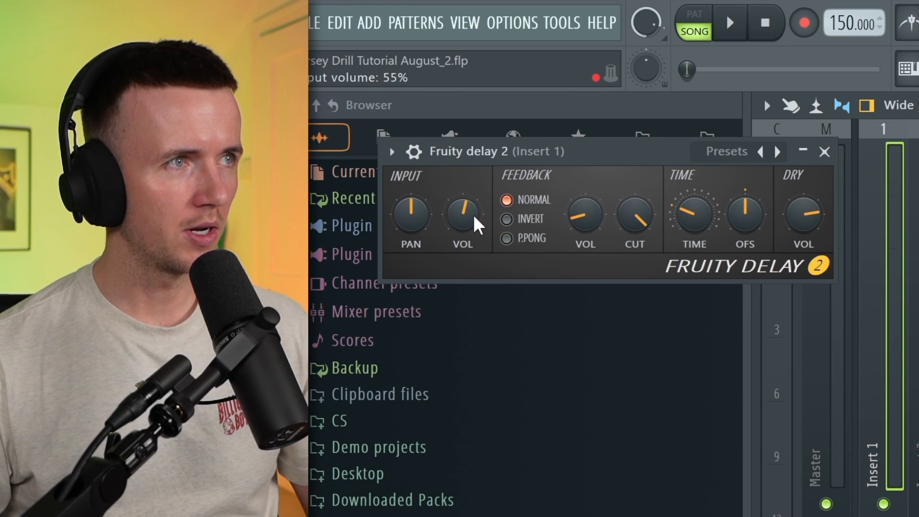
{"action": "left_click_drag", "start_coordinate": [477, 225], "coordinate": [478, 231]}
{"action": "key", "text": "space"}
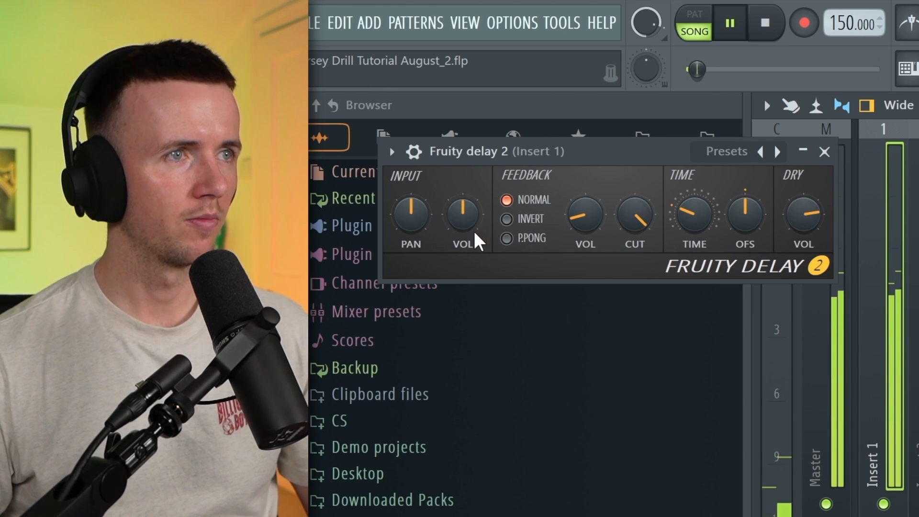
{"action": "left_click", "coordinate": [532, 238]}
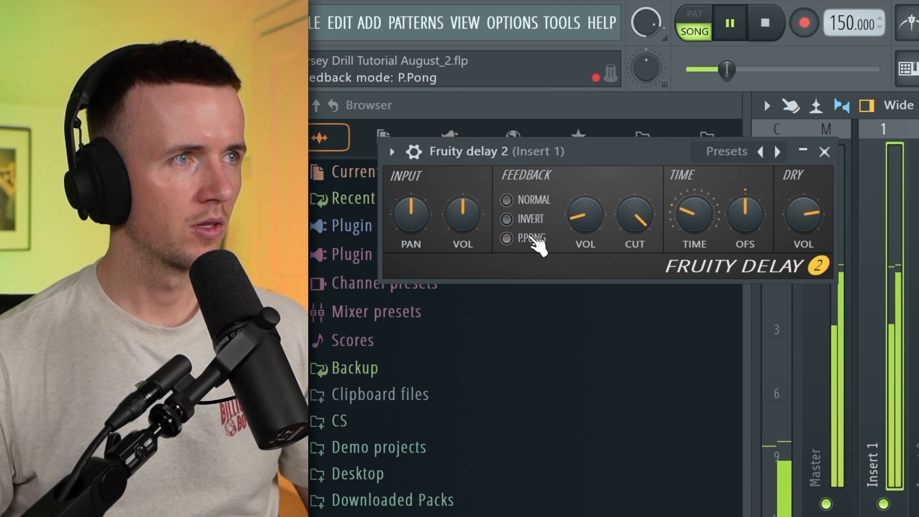
{"action": "left_click_drag", "start_coordinate": [413, 229], "coordinate": [413, 210]}
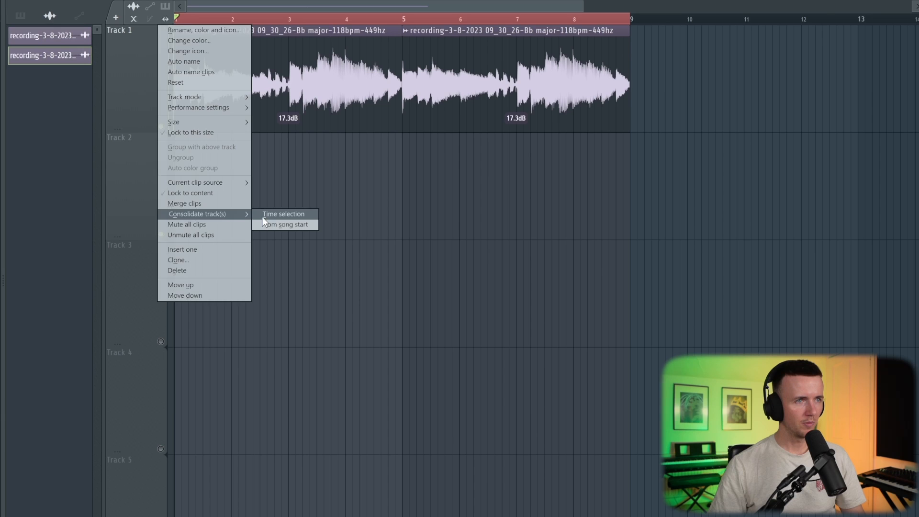
Step: Consolidate Track 1's time selection to audio, leaving the tail remainder, and place a copy of the consolidated clip on Track 3
{"action": "left_click", "coordinate": [262, 217]}
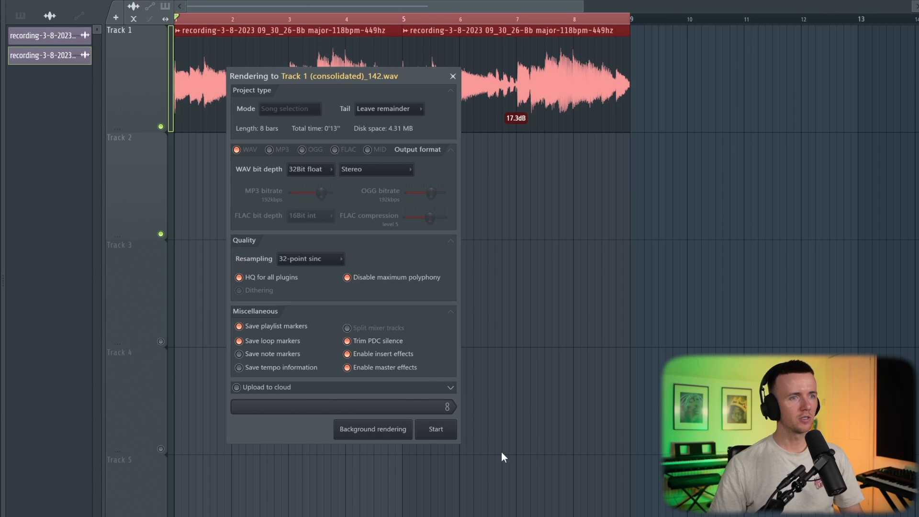
{"action": "left_click", "coordinate": [204, 267]}
Step: Make the consolidated clip on Track 3 unique and set its time-stretching mode to Stretch
{"action": "left_click", "coordinate": [178, 246]}
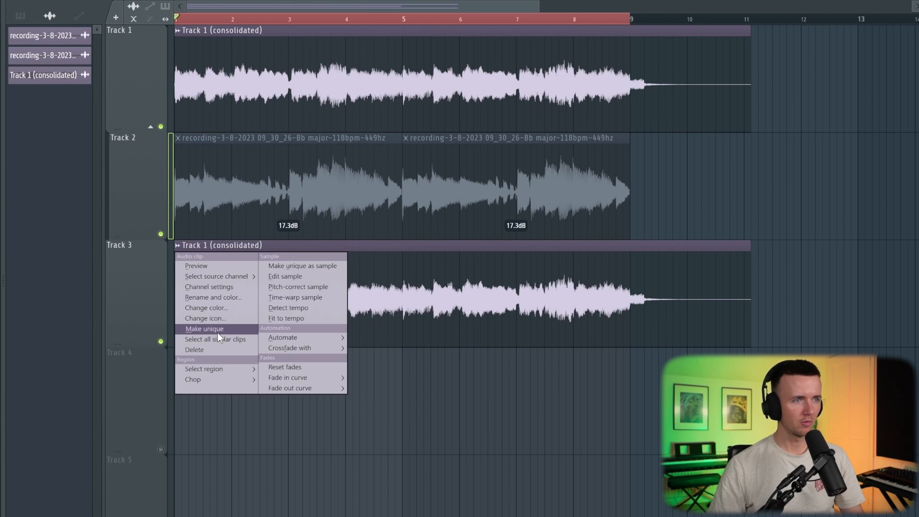
{"action": "left_click", "coordinate": [218, 333]}
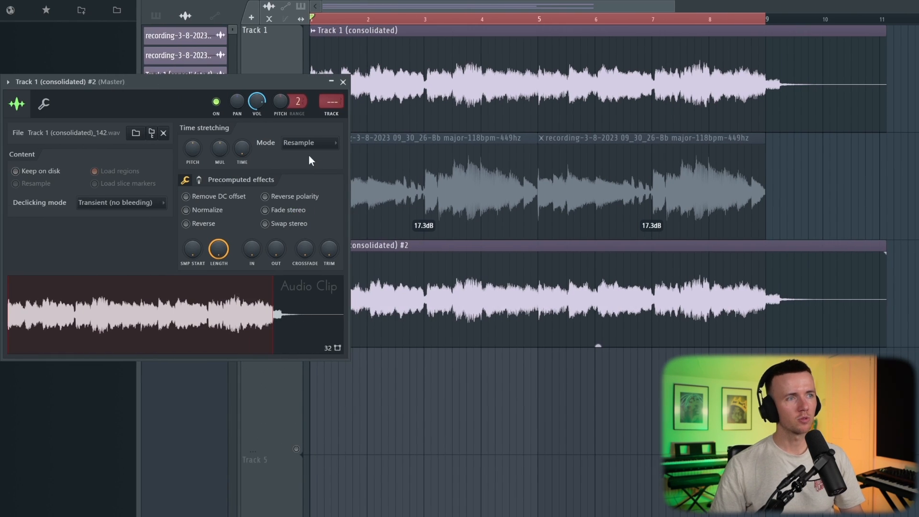
{"action": "left_click", "coordinate": [309, 145]}
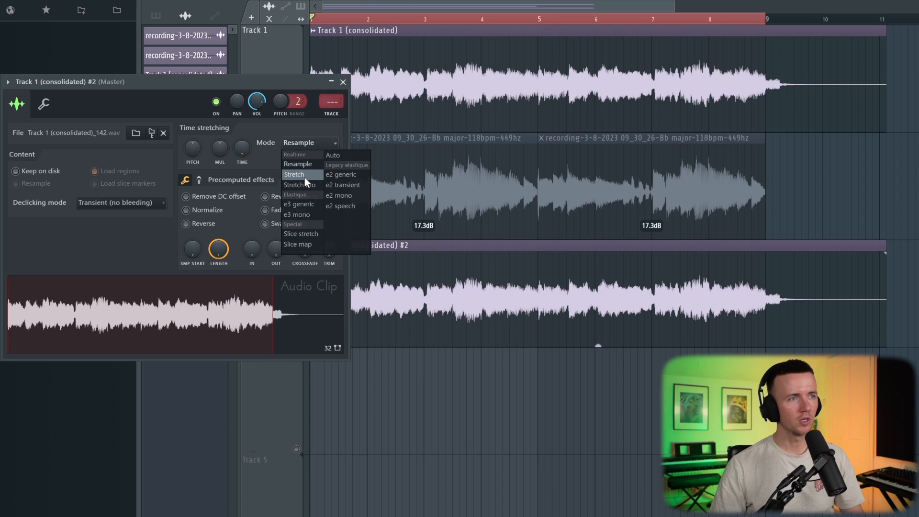
{"action": "left_click", "coordinate": [304, 177]}
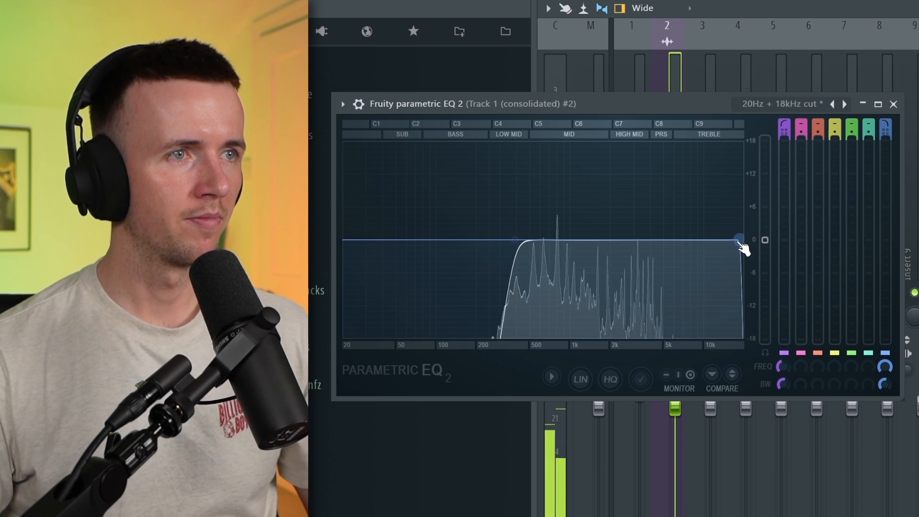
Step: Lower the duplicate layer's EQ low-pass to about 5 kHz, raise its low cut, and turn Track 3 back on
{"action": "left_click_drag", "start_coordinate": [742, 243], "coordinate": [658, 240]}
{"action": "left_click_drag", "start_coordinate": [515, 239], "coordinate": [540, 239]}
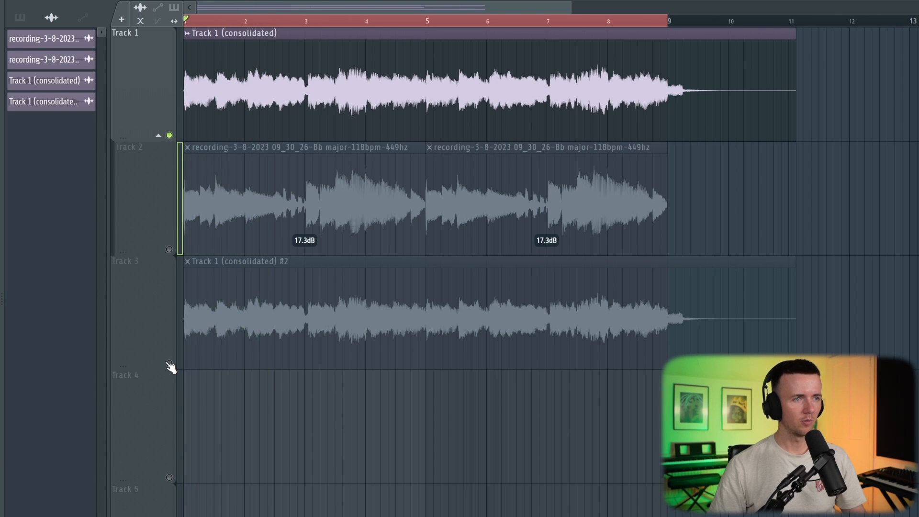
{"action": "left_click", "coordinate": [170, 363]}
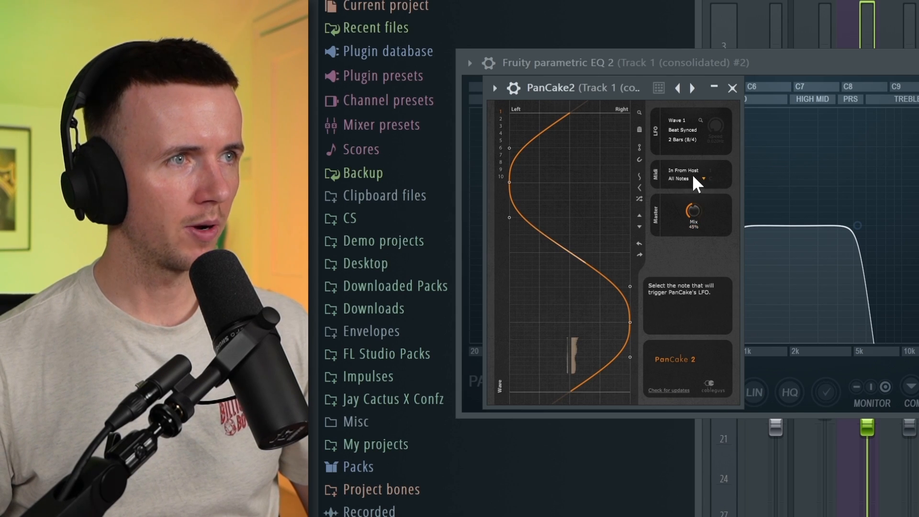
Step: Set up PanCake2 on the duplicate layer with a beat-synced 2-bar LFO and a 45% mix
{"action": "left_click", "coordinate": [687, 150]}
{"action": "left_click", "coordinate": [691, 239]}
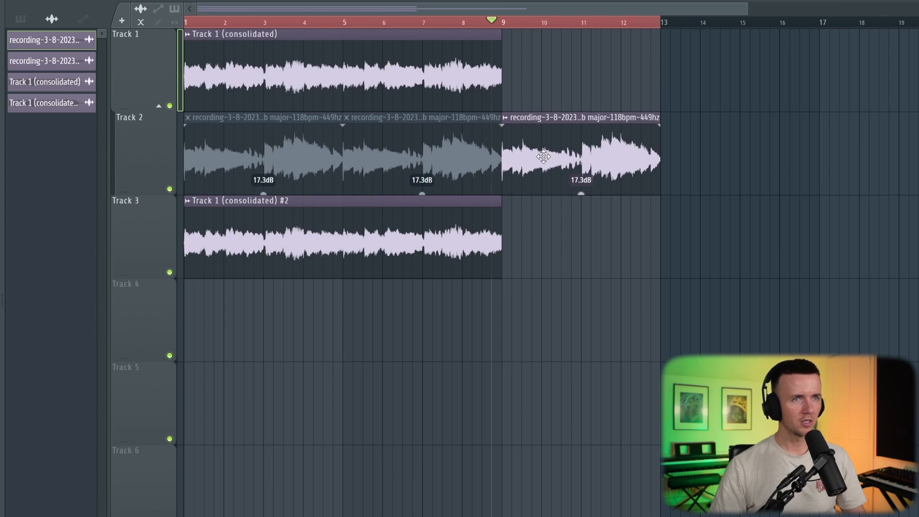
Step: Duplicate Track 2's four-bar recording clip at bar 13 and play back the arrangement
{"action": "left_click_drag", "start_coordinate": [543, 157], "coordinate": [702, 156]}
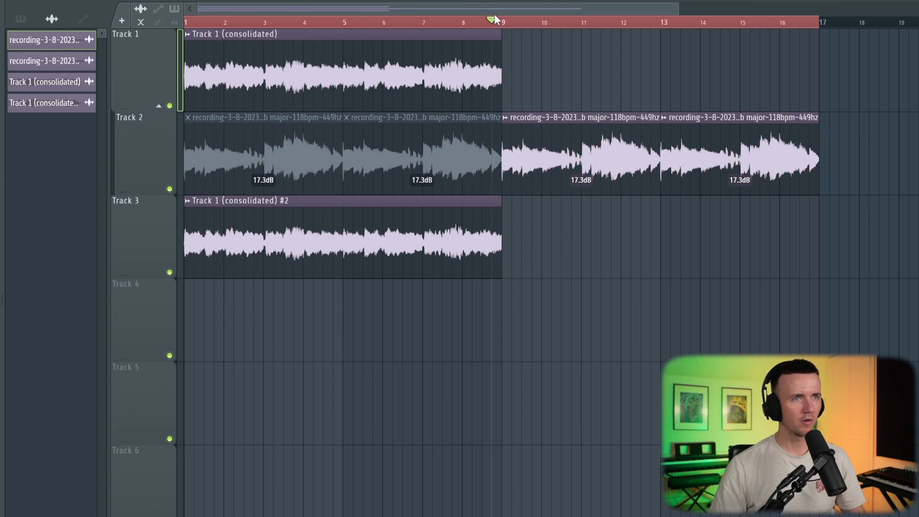
{"action": "key", "text": "space"}
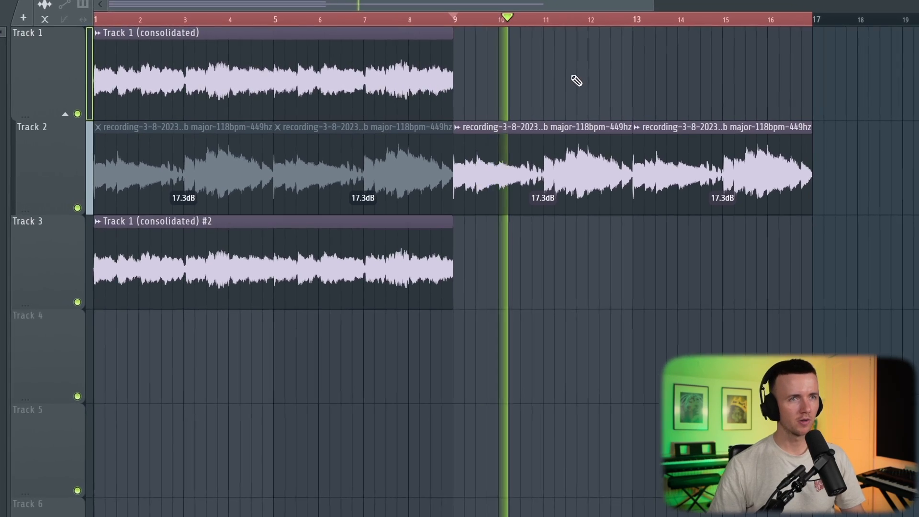
{"action": "left_click", "coordinate": [178, 20]}
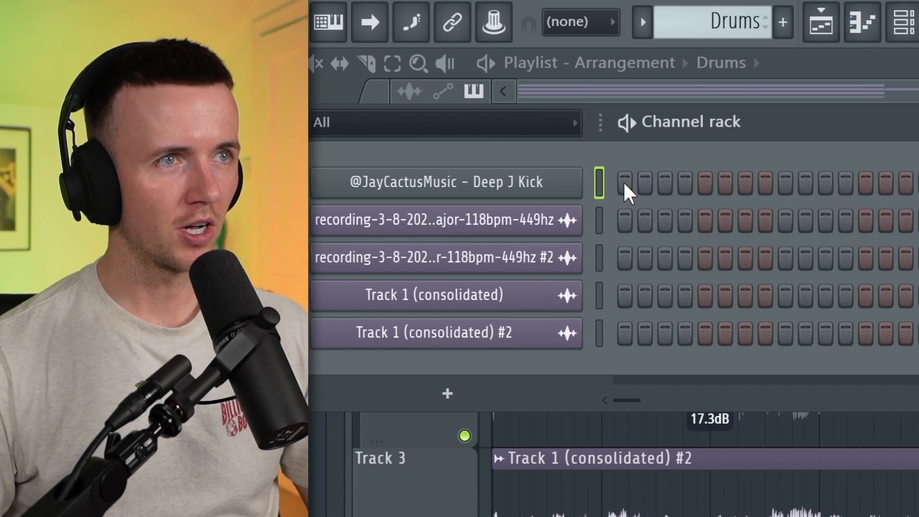
Step: Program the Deep J Kick on steps 1, 5, 9, 12 and 15 of the Drums pattern
{"action": "left_click", "coordinate": [618, 182]}
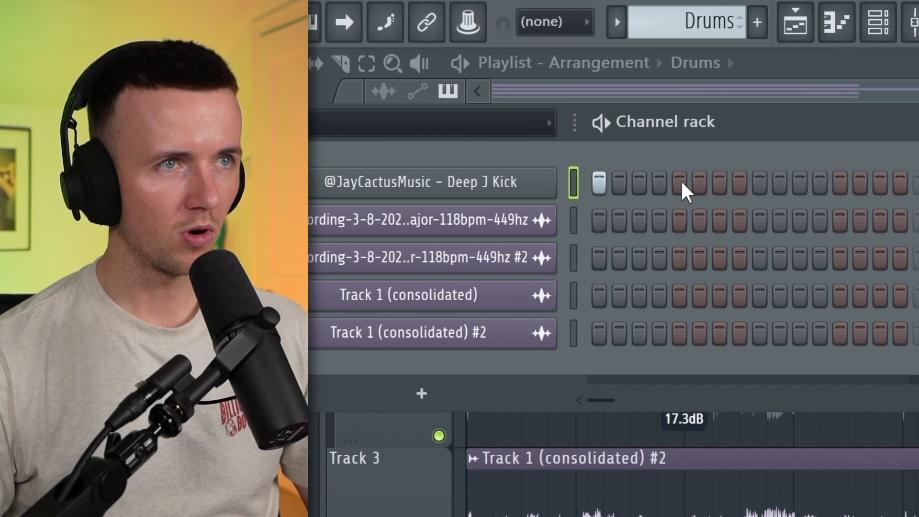
{"action": "left_click", "coordinate": [679, 182]}
{"action": "left_click", "coordinate": [760, 182]}
{"action": "left_click", "coordinate": [820, 182]}
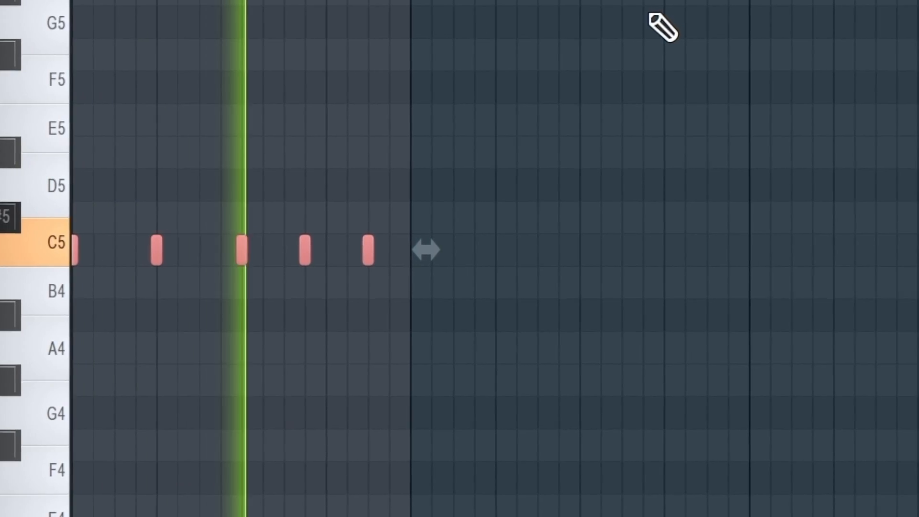
Step: Extend the kick pattern in the piano roll by duplicating its one-bar rhythm three times
{"action": "key", "text": "ctrl+b"}
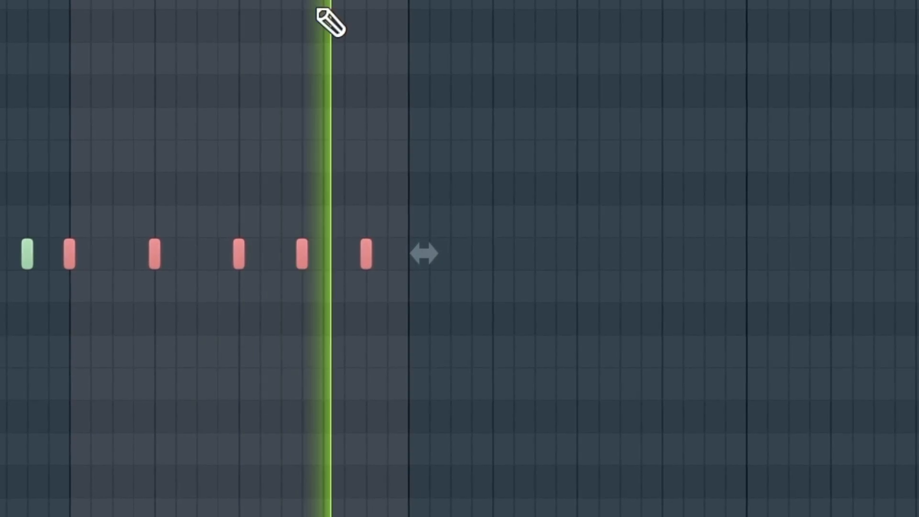
{"action": "key", "text": "ctrl+b"}
{"action": "key", "text": "ctrl+b"}
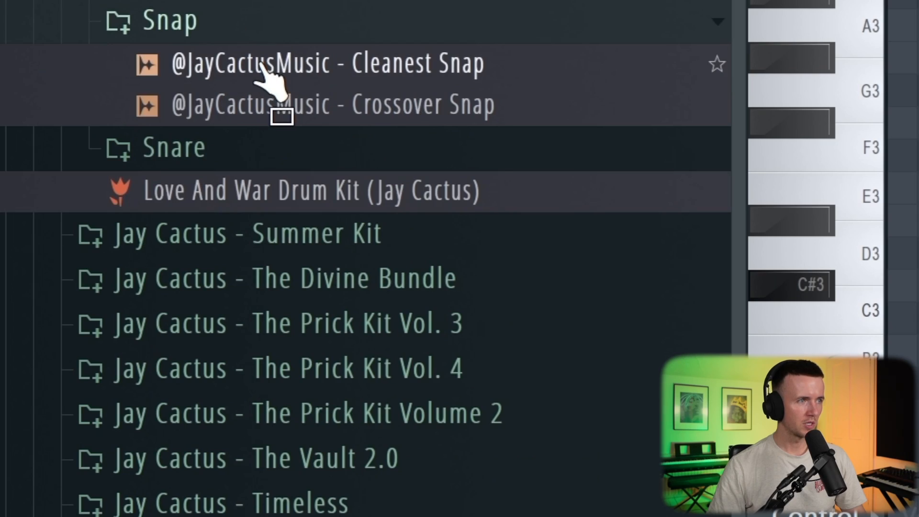
Step: Add Cleanest Snap on steps 27 and 29 with adjusted velocity, and Every Open Hat on every eighth step of the Drums pattern
{"action": "left_click_drag", "start_coordinate": [262, 65], "coordinate": [357, 47]}
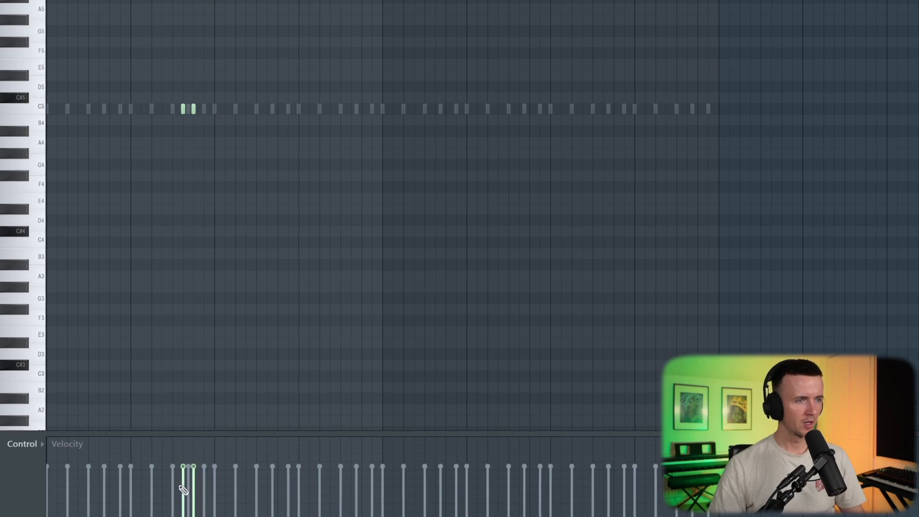
{"action": "left_click", "coordinate": [183, 487]}
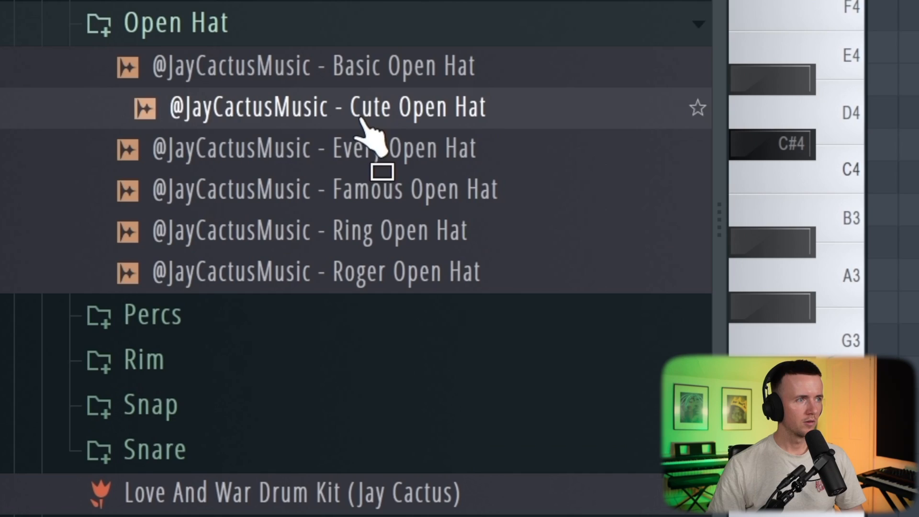
{"action": "left_click_drag", "start_coordinate": [367, 159], "coordinate": [474, 230]}
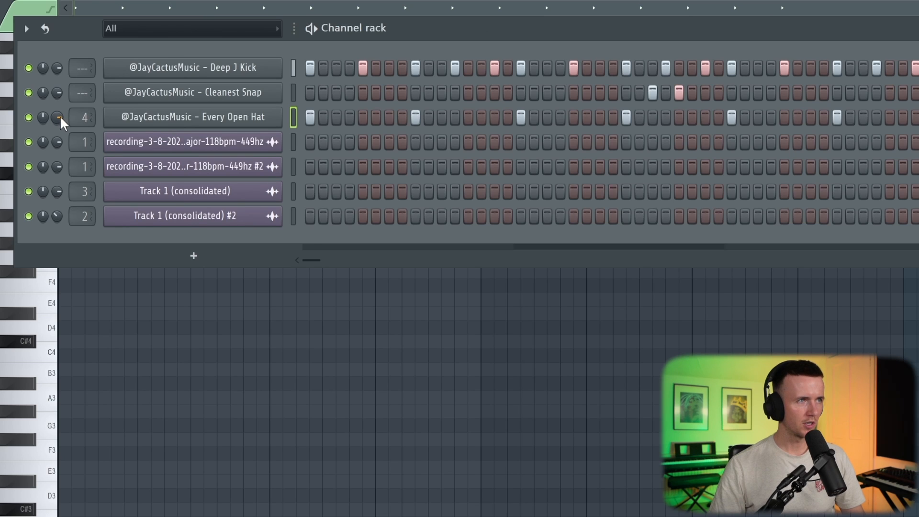
{"action": "key", "text": "space"}
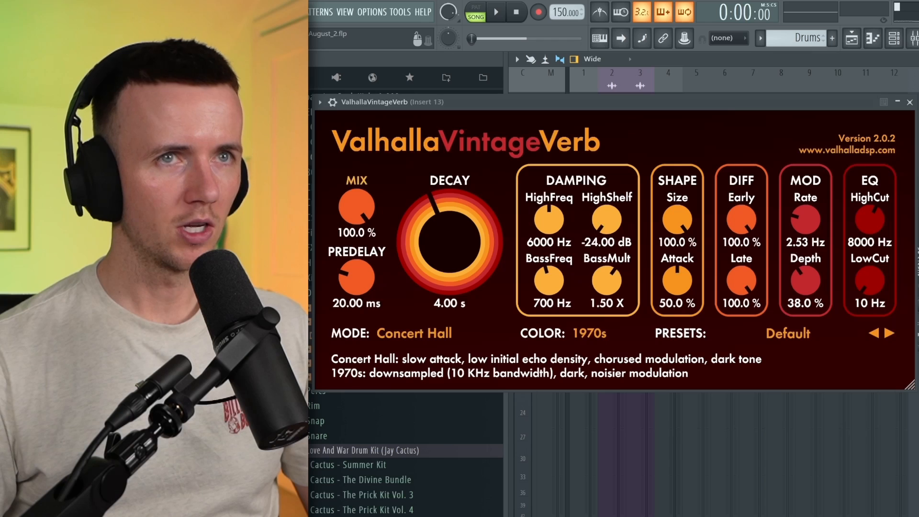
Step: Set up ValhallaVintageVerb on the REVERB mixer track and dock that track to the right side of the mixer
{"action": "mouse_move", "coordinate": [366, 289]}
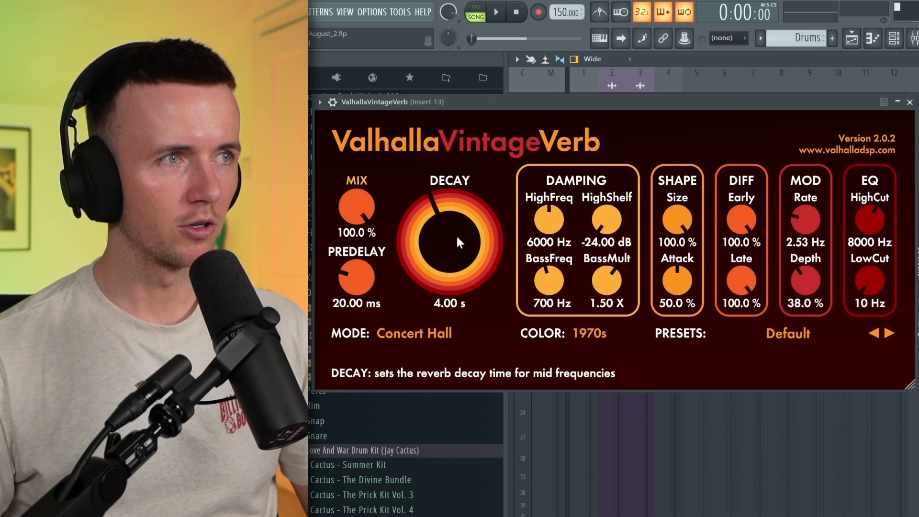
{"action": "scroll", "coordinate": [458, 256], "scroll_direction": "down", "scroll_amount": 2}
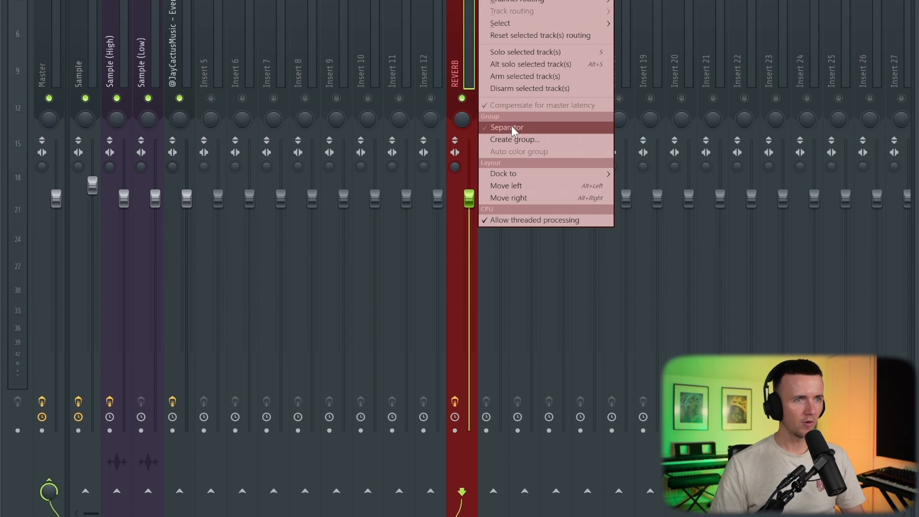
{"action": "left_click", "coordinate": [623, 197]}
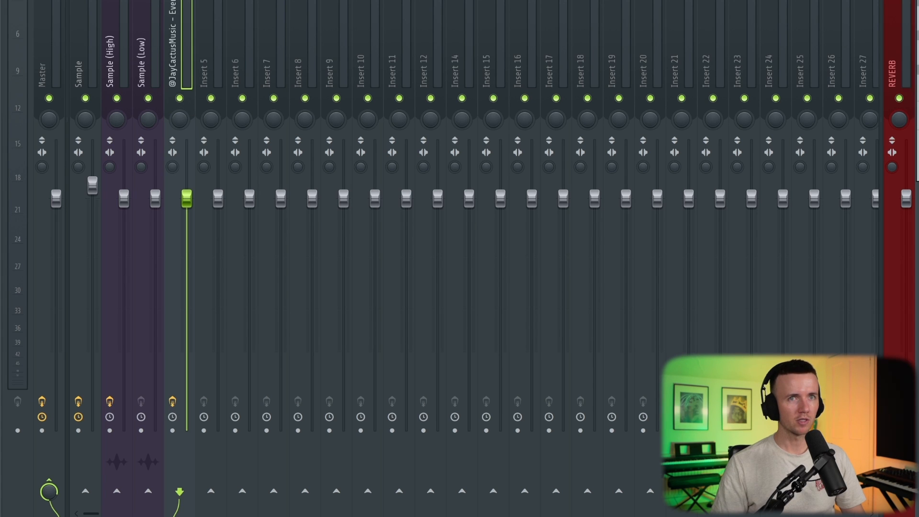
{"action": "key", "text": "Delete"}
{"action": "left_click", "coordinate": [446, 212]}
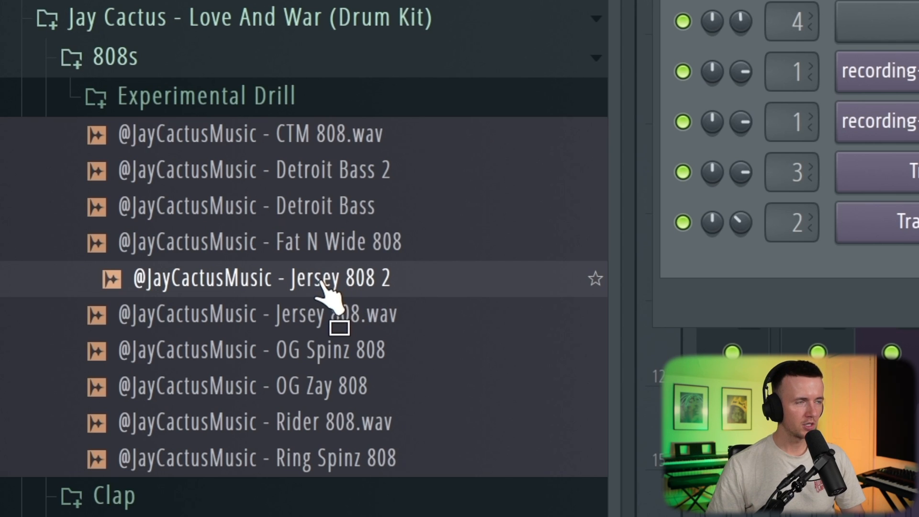
Step: Add the Jersey 808 2 sample with the kick's rhythm copied onto it and enable Cut itself
{"action": "left_click_drag", "start_coordinate": [319, 283], "coordinate": [917, 62]}
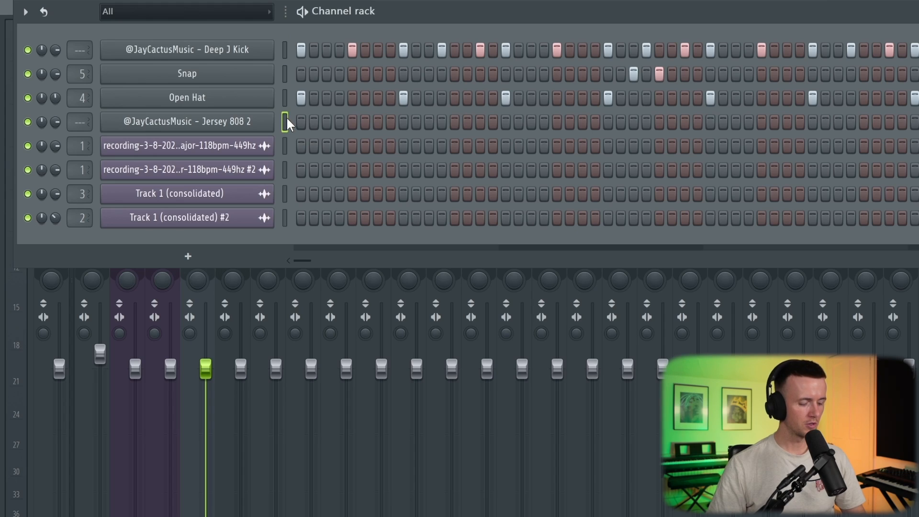
{"action": "right_click", "coordinate": [234, 121]}
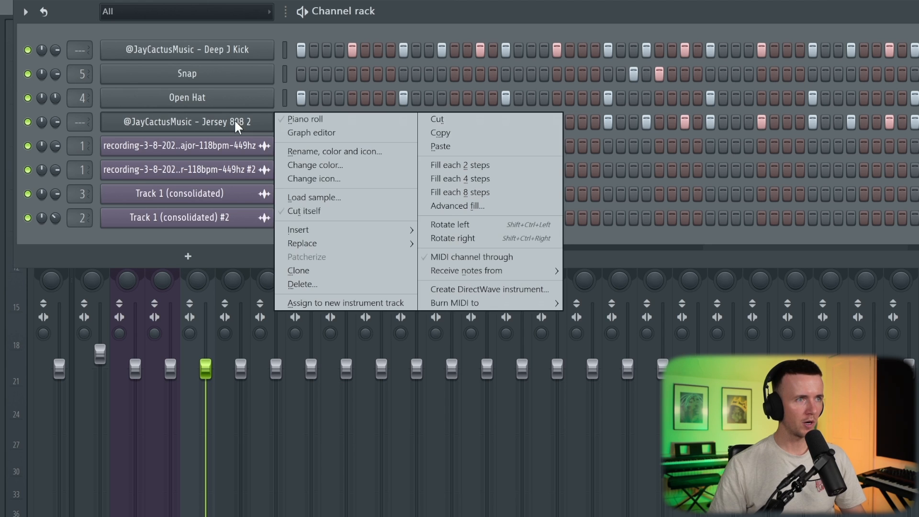
{"action": "left_click", "coordinate": [306, 213]}
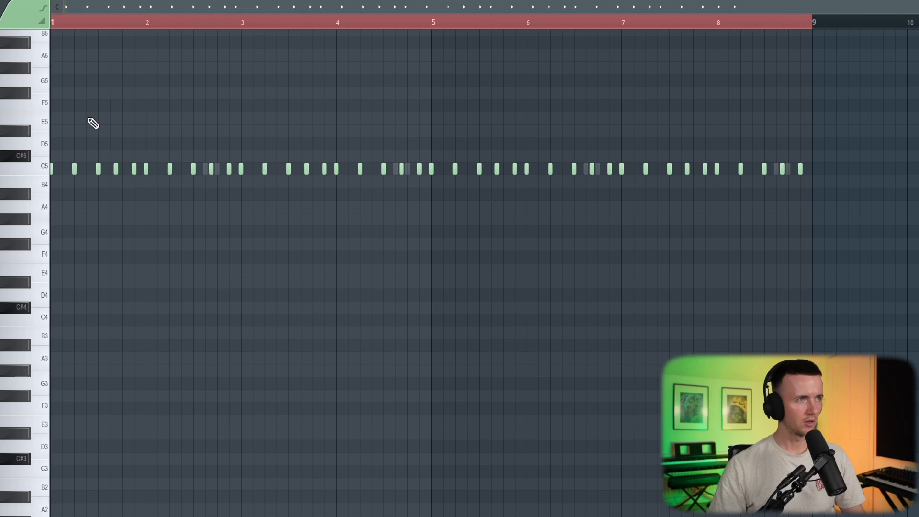
Step: Transpose all 808 notes up five semitones to F5 and play back the pattern
{"action": "key", "text": "shift+Up"}
{"action": "key", "text": "shift+Up"}
{"action": "key", "text": "shift+Up"}
{"action": "key", "text": "shift+Up"}
{"action": "key", "text": "shift+Up"}
{"action": "key", "text": "space"}
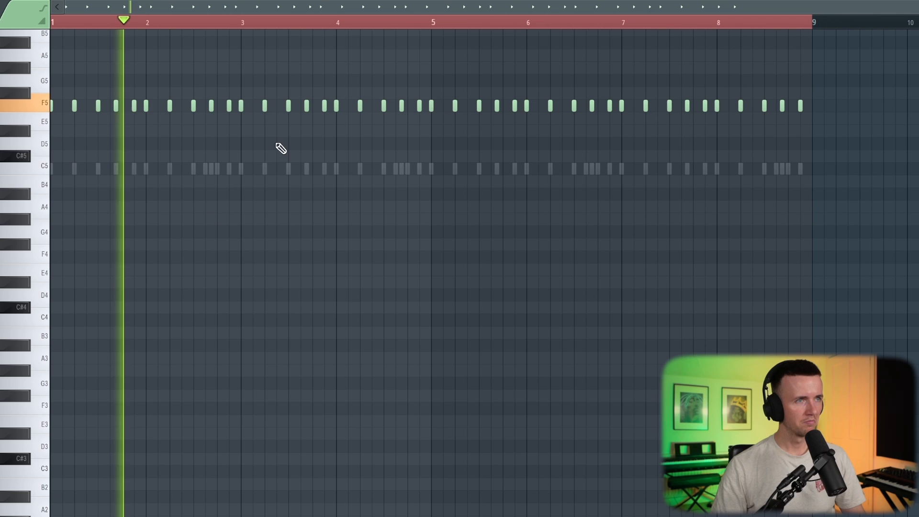
Step: Transpose the 808 notes in bars 3–4 and 7–8 down five semitones to C5
{"action": "left_click_drag", "start_coordinate": [239, 110], "coordinate": [422, 115]}
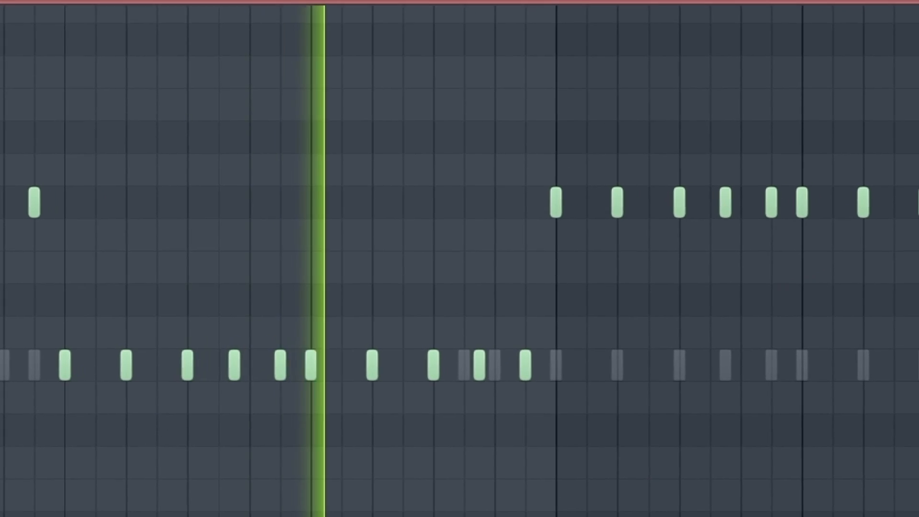
{"action": "left_click_drag", "start_coordinate": [918, 160], "coordinate": [812, 222]}
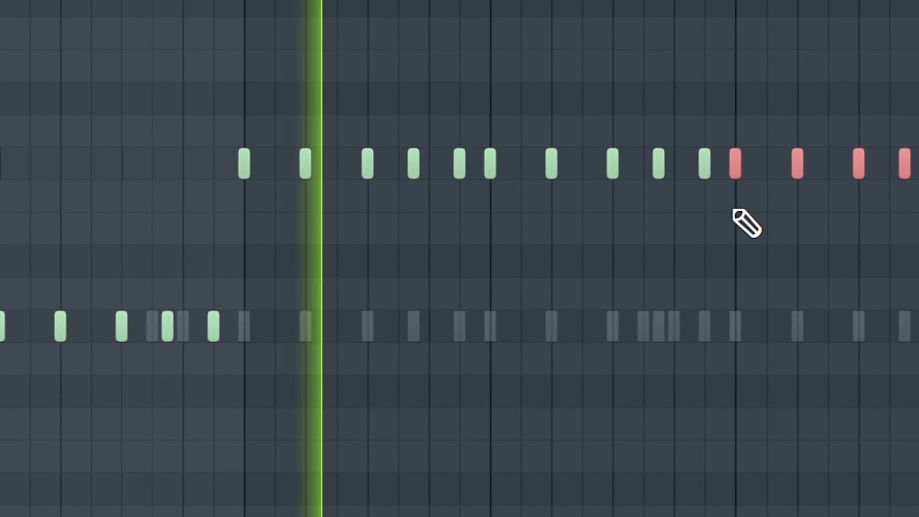
{"action": "key", "text": "Down"}
{"action": "key", "text": "Down"}
{"action": "key", "text": "Down"}
{"action": "key", "text": "Down"}
{"action": "key", "text": "Down"}
{"action": "key", "text": "ctrl+a"}
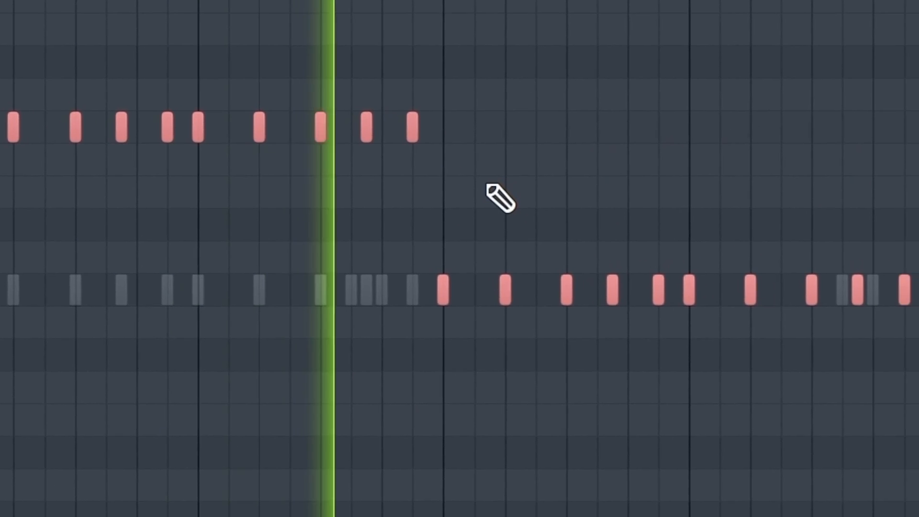
{"action": "key", "text": "ctrl+d"}
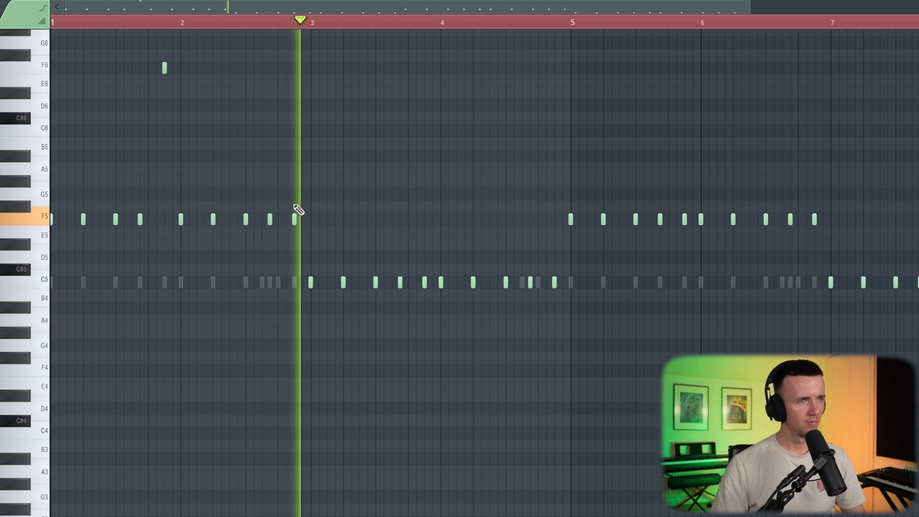
Step: Raise the last 808 note of bar 3 by an octave and the last note of bar 4 by three semitones to D#
{"action": "left_click", "coordinate": [424, 283]}
{"action": "key", "text": "ctrl+Up"}
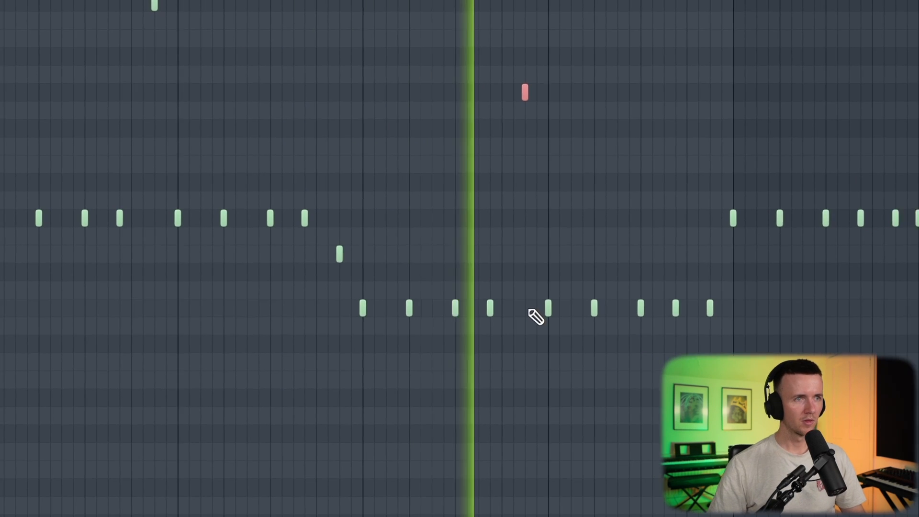
{"action": "left_click_drag", "start_coordinate": [710, 307], "coordinate": [707, 247]}
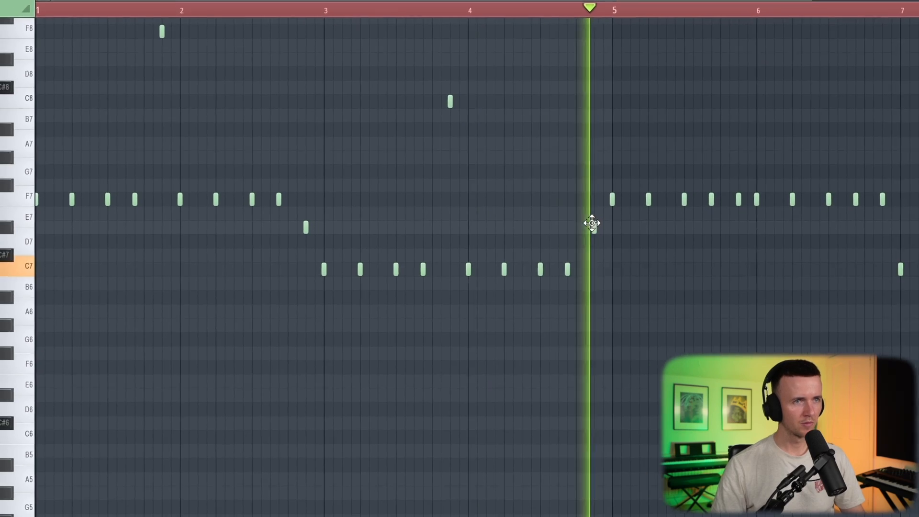
{"action": "scroll", "coordinate": [574, 221], "scroll_direction": "down", "scroll_amount": 3}
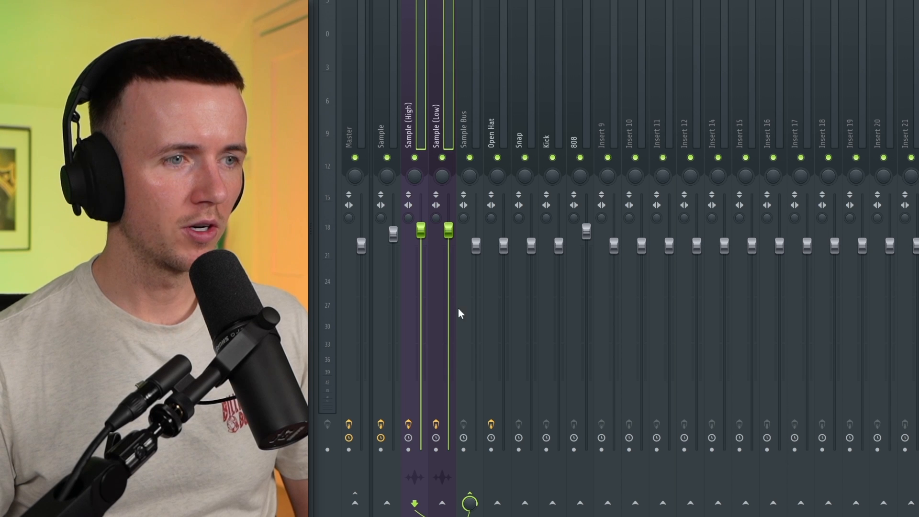
Step: Load Kickstart 2 on the Sample Bus and assign the Kick track to its sidechain input
{"action": "left_click", "coordinate": [471, 116]}
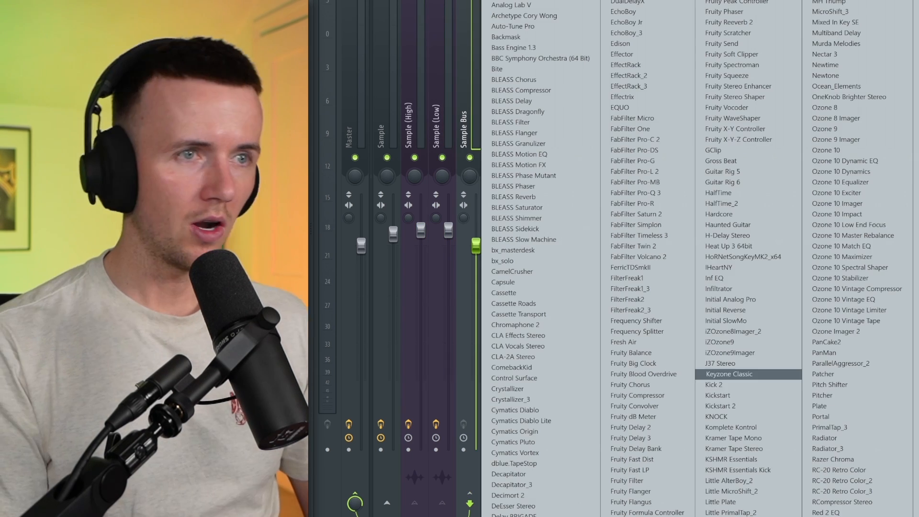
{"action": "left_click", "coordinate": [713, 384]}
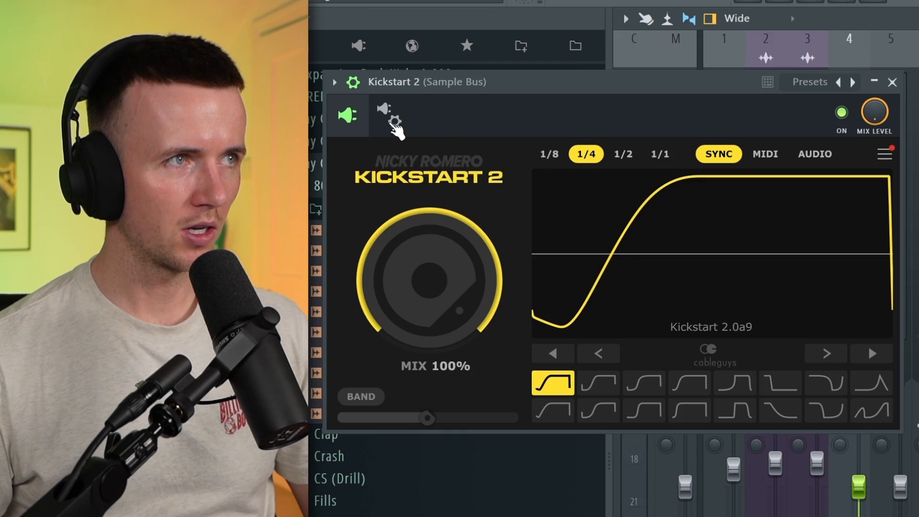
{"action": "left_click", "coordinate": [386, 111]}
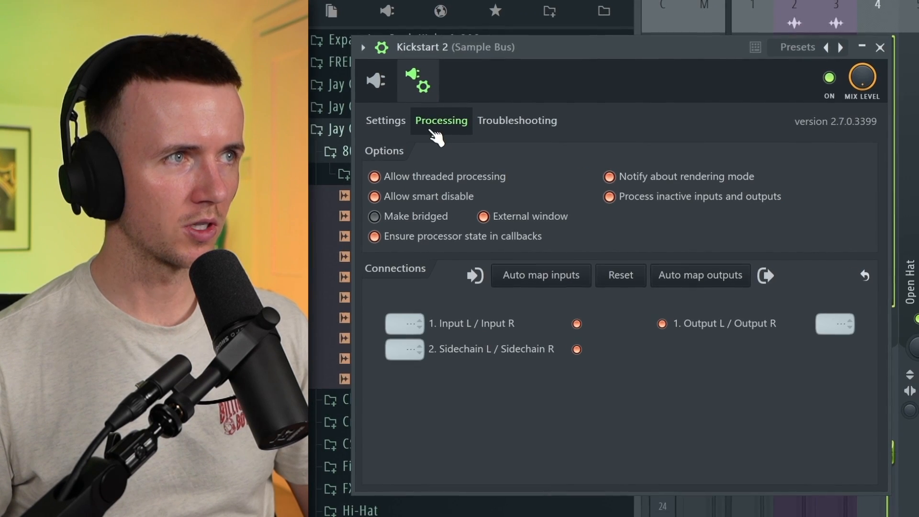
{"action": "left_click", "coordinate": [402, 349]}
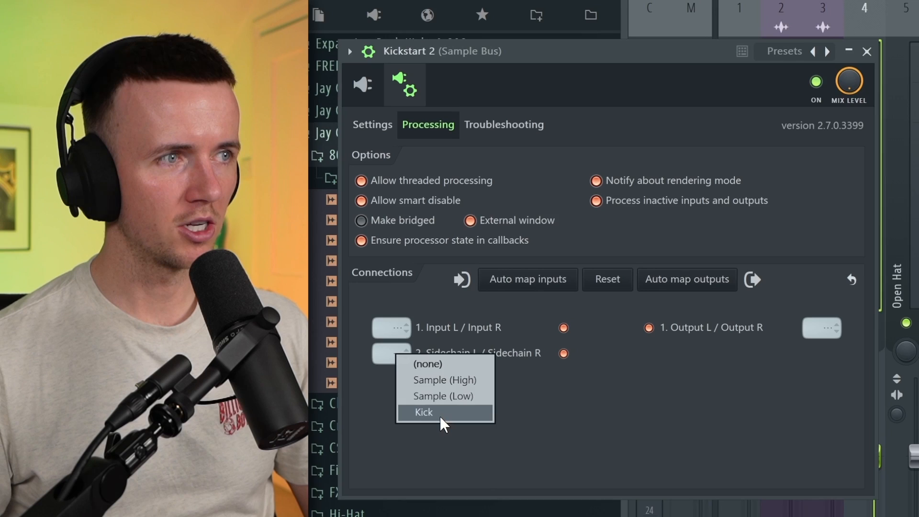
{"action": "left_click", "coordinate": [453, 411]}
Step: Switch Kickstart 2 to Audio triggering, choose the second curve of the upper row, and lower the ducking mix
{"action": "left_click", "coordinate": [359, 86]}
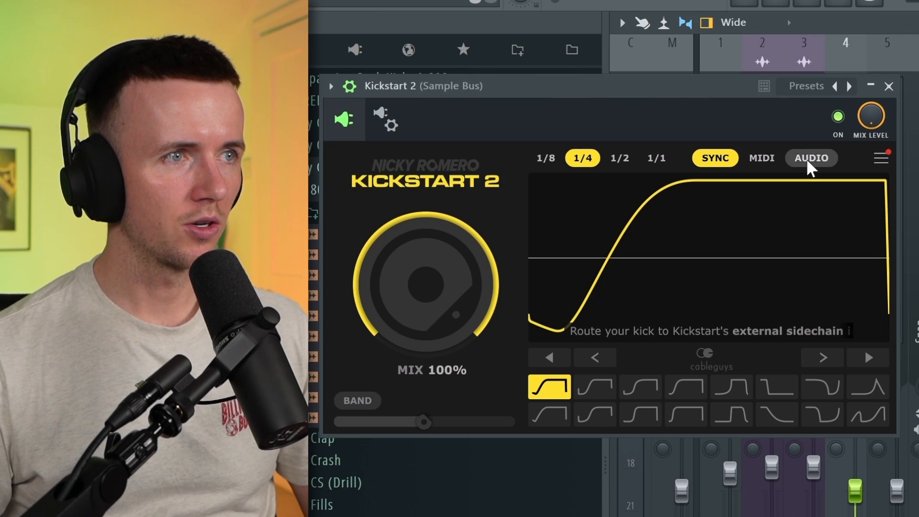
{"action": "left_click", "coordinate": [823, 129]}
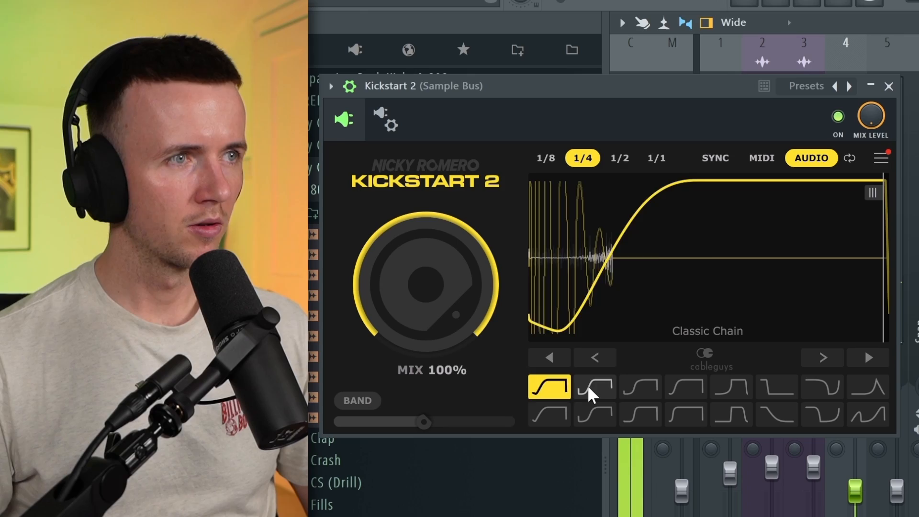
{"action": "left_click", "coordinate": [595, 385]}
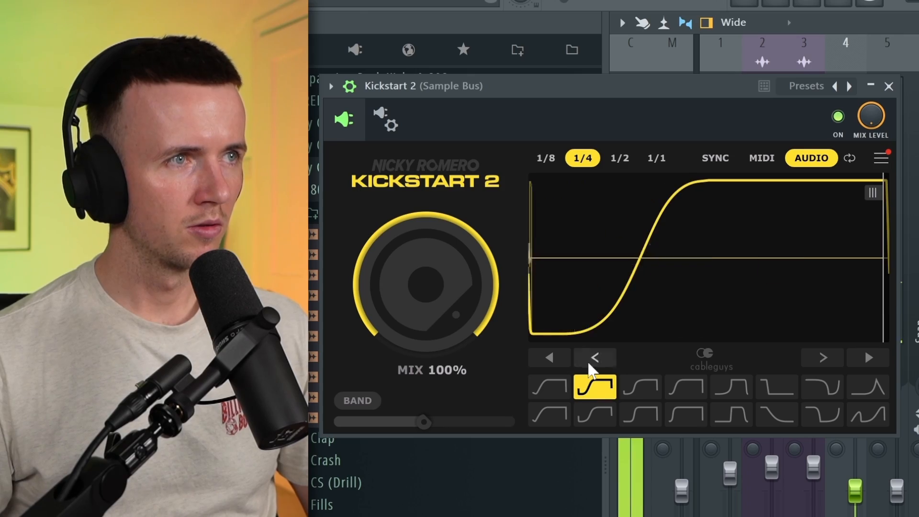
{"action": "left_click_drag", "start_coordinate": [425, 284], "coordinate": [425, 302]}
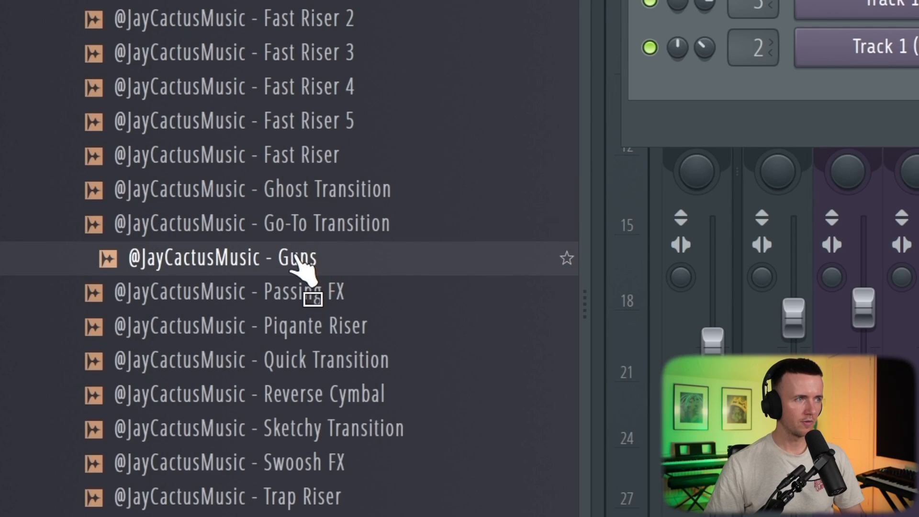
Step: Place the Guns sample on Track 5 late in bars 1 and 3, and copy both clips four bars ahead
{"action": "left_click_drag", "start_coordinate": [294, 261], "coordinate": [321, 355]}
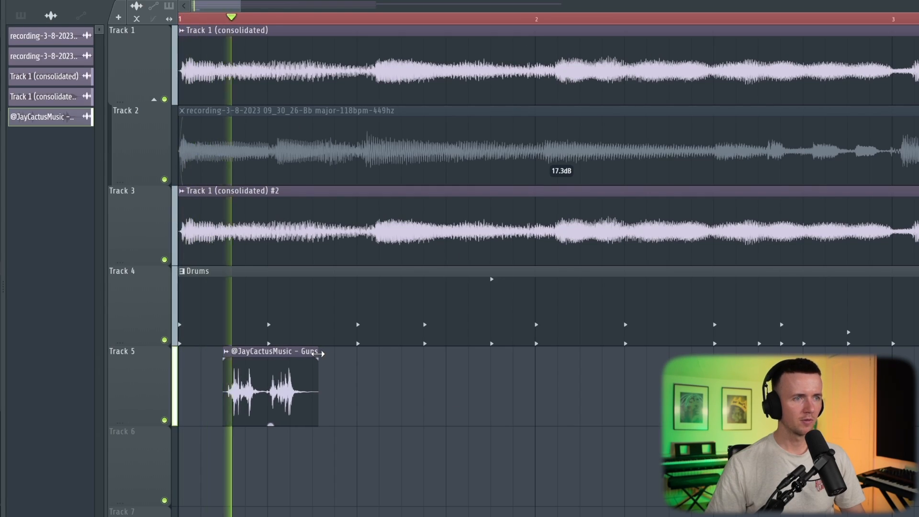
{"action": "key", "text": "space"}
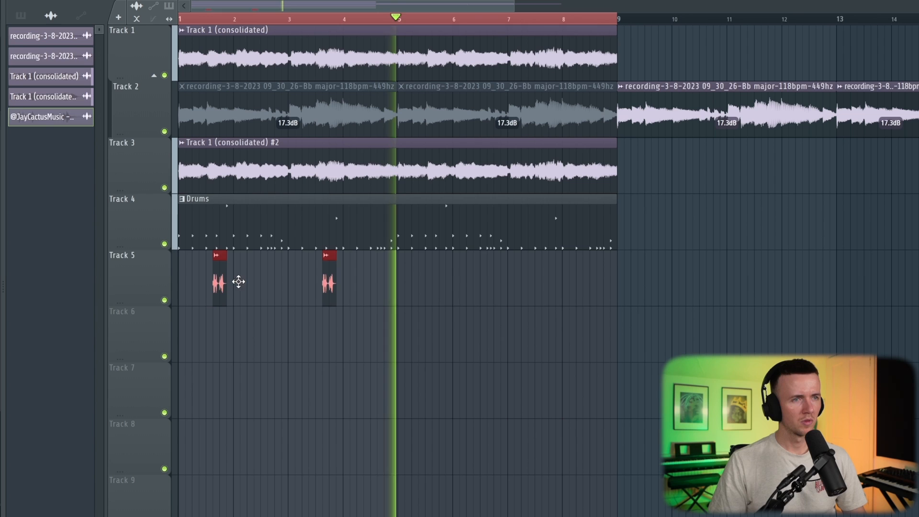
{"action": "left_click_drag", "start_coordinate": [220, 273], "coordinate": [438, 269]}
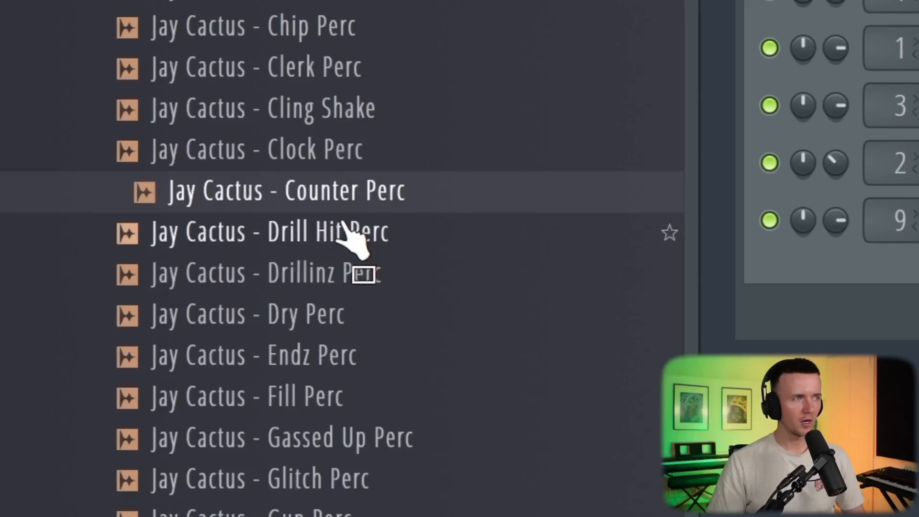
Step: Add a percussion hit to the Drums pattern on C5 and pan its notes alternately to opposite sides
{"action": "left_click", "coordinate": [345, 239]}
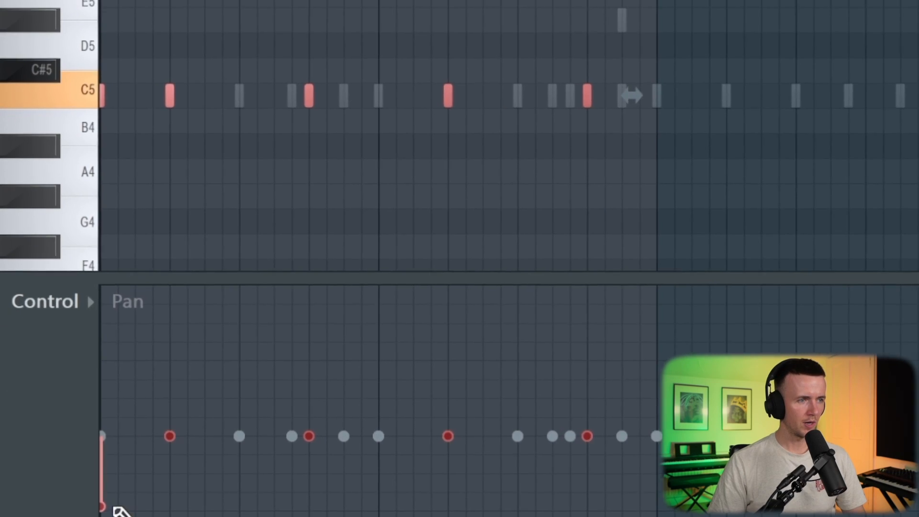
{"action": "left_click_drag", "start_coordinate": [117, 512], "coordinate": [199, 408]}
{"action": "left_click_drag", "start_coordinate": [148, 422], "coordinate": [210, 483]}
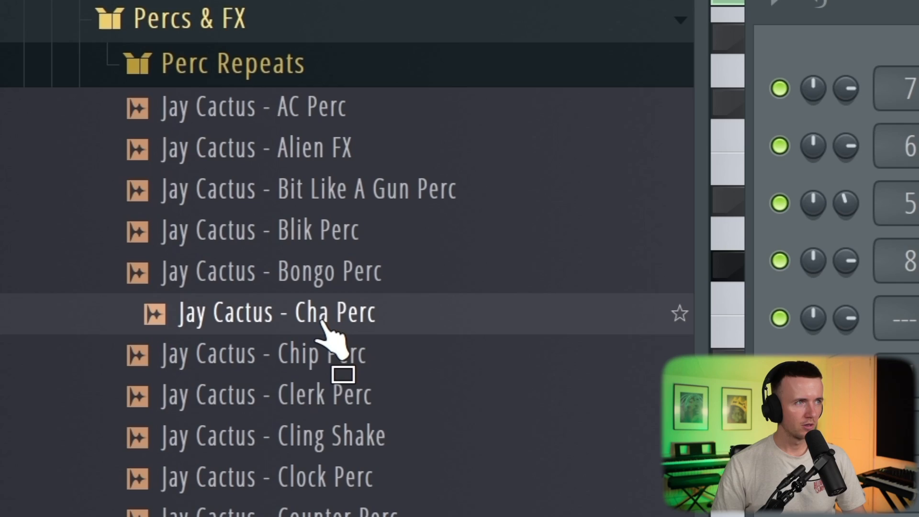
Step: Add Cha Perc to the Drums pattern with short-spaced C5 hits and pan the individual notes left and right
{"action": "left_click_drag", "start_coordinate": [320, 320], "coordinate": [475, 230]}
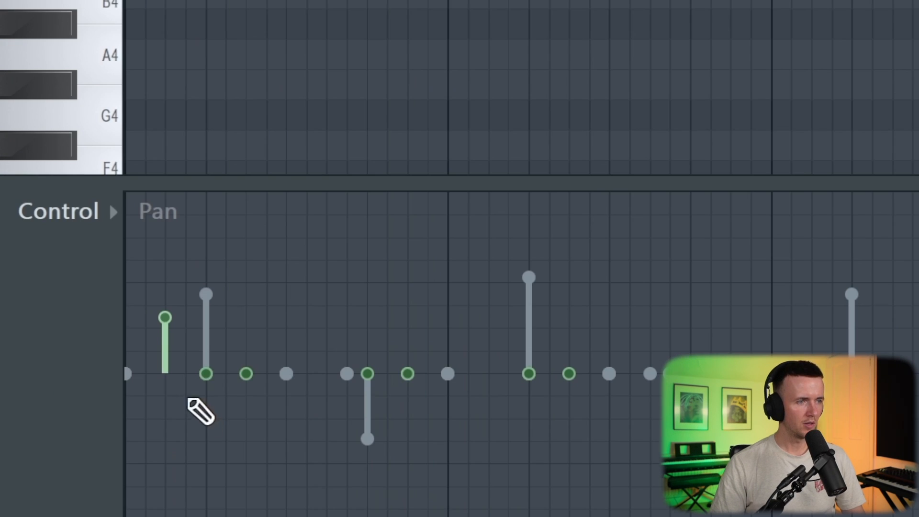
{"action": "left_click_drag", "start_coordinate": [246, 374], "coordinate": [246, 312]}
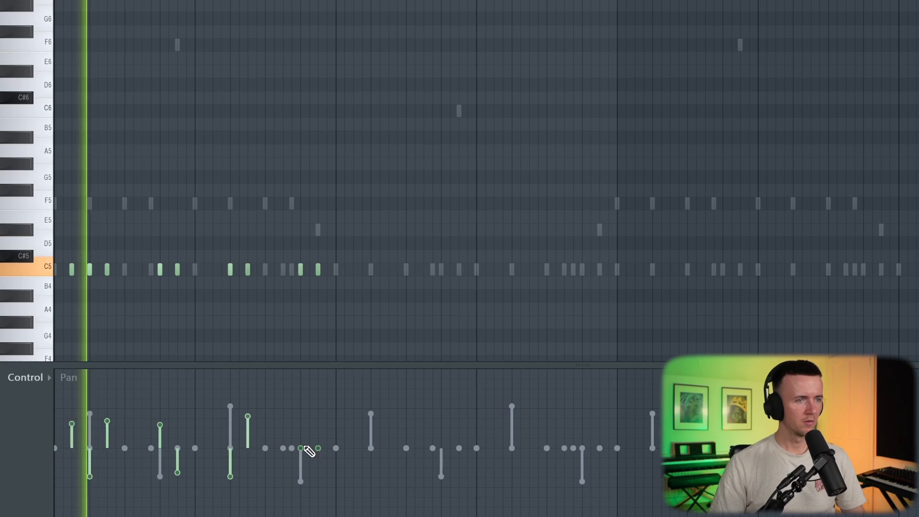
{"action": "mouse_move", "coordinate": [303, 446]}
{"action": "left_mouse_down"}
{"action": "mouse_move", "coordinate": [299, 423]}
{"action": "mouse_move", "coordinate": [312, 477]}
{"action": "left_mouse_up"}
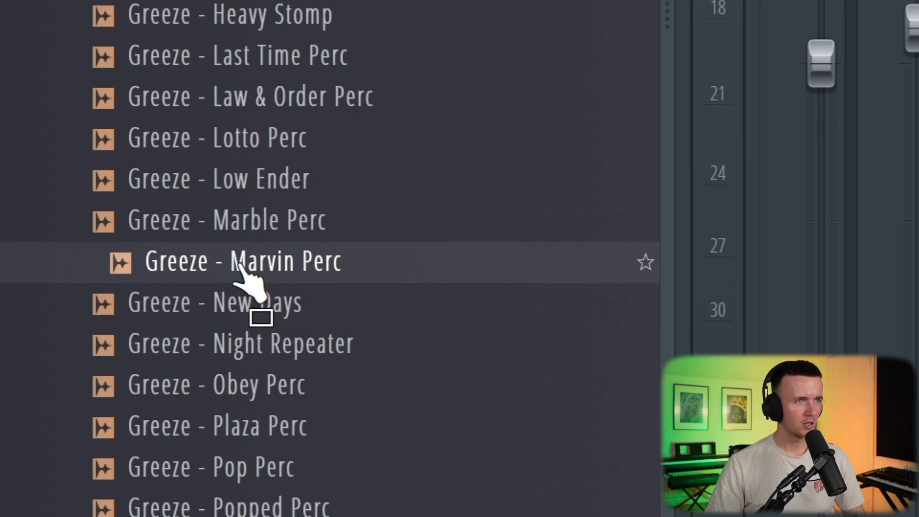
Step: Add Marvin Perc to the drum pattern and repeat its three C5 hits of falling velocity across the whole pattern
{"action": "left_click_drag", "start_coordinate": [241, 275], "coordinate": [472, 242]}
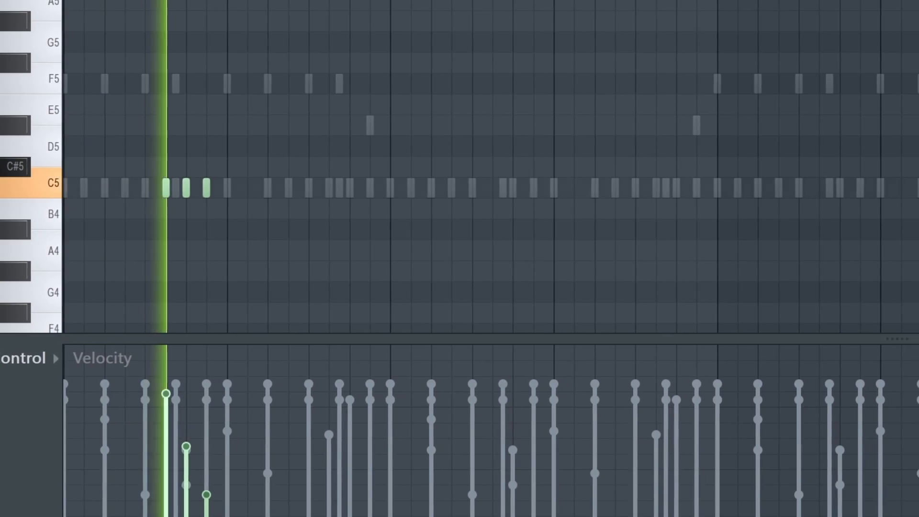
{"action": "key", "text": "ctrl+a"}
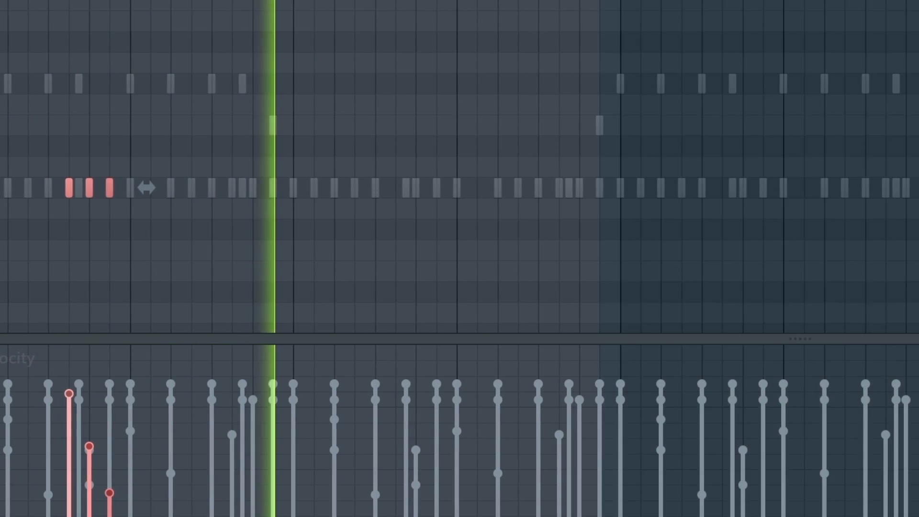
{"action": "key", "text": "ctrl+b"}
{"action": "key", "text": "ctrl+b"}
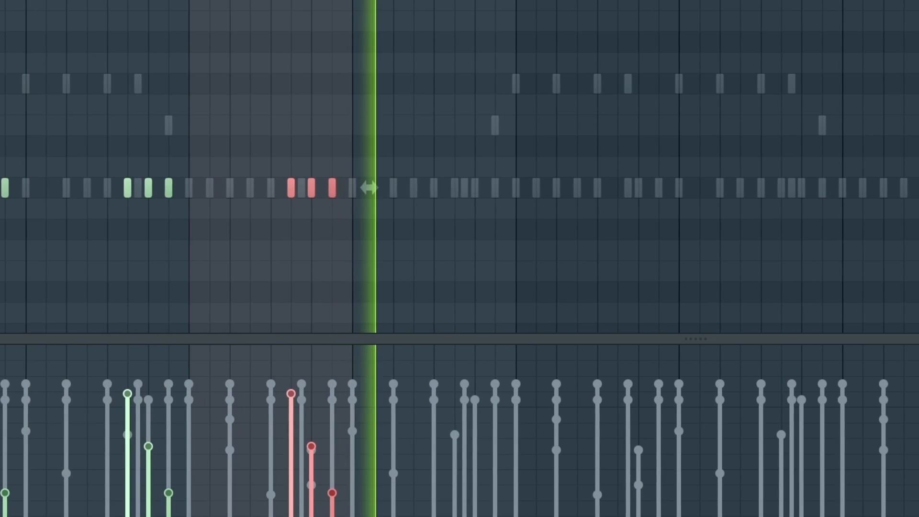
{"action": "key", "text": "ctrl+b"}
{"action": "key", "text": "ctrl+d"}
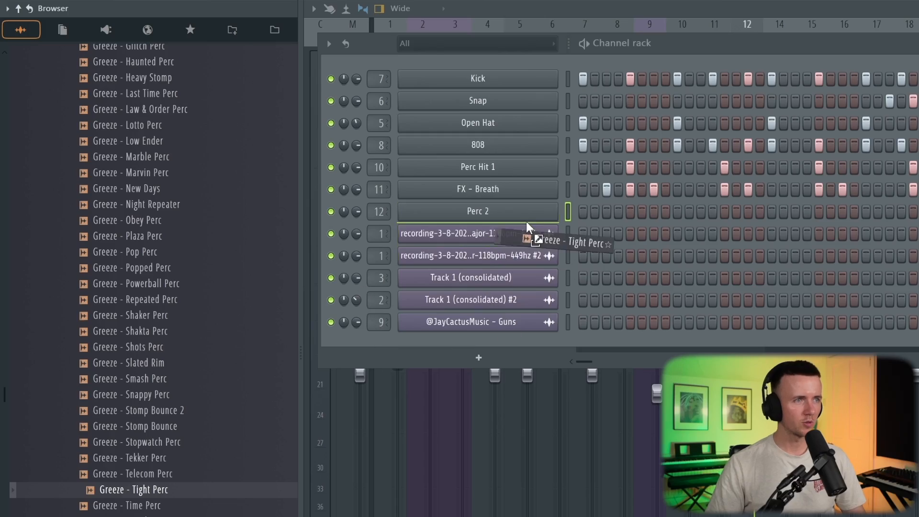
Step: Add Tight Perc beneath Perc 2 and place its hits 32 steps apart, starting on step 5
{"action": "left_click", "coordinate": [665, 232]}
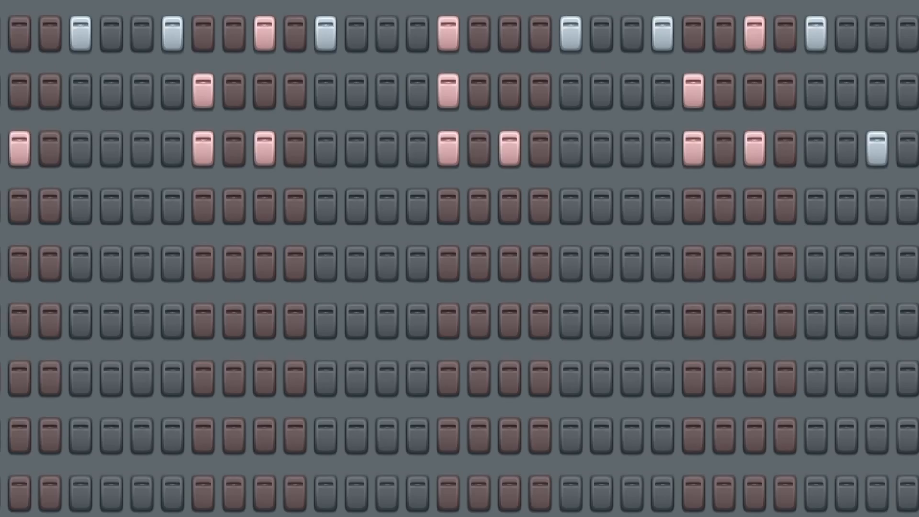
{"action": "left_click", "coordinate": [821, 264]}
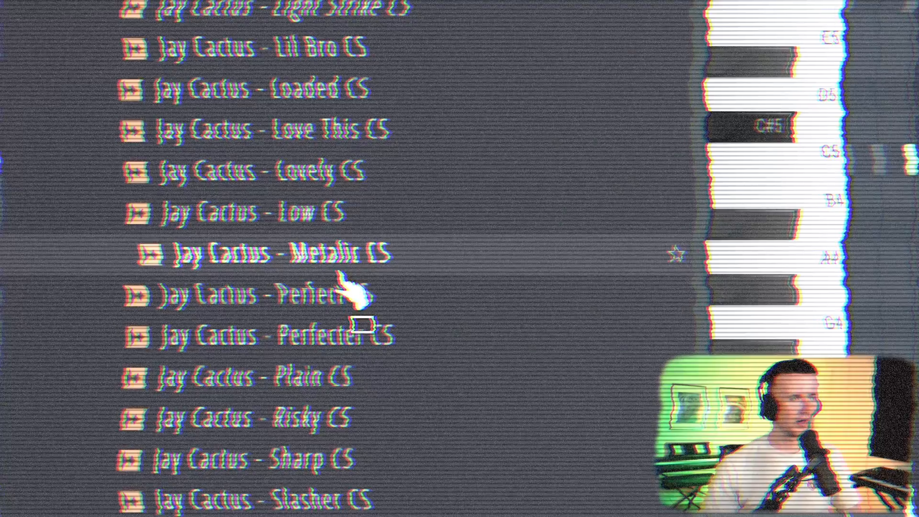
Step: Add the Perfect CS sample beneath the Kick, copy the Kick's hits into it, and play back the result
{"action": "left_click_drag", "start_coordinate": [339, 281], "coordinate": [345, 294]}
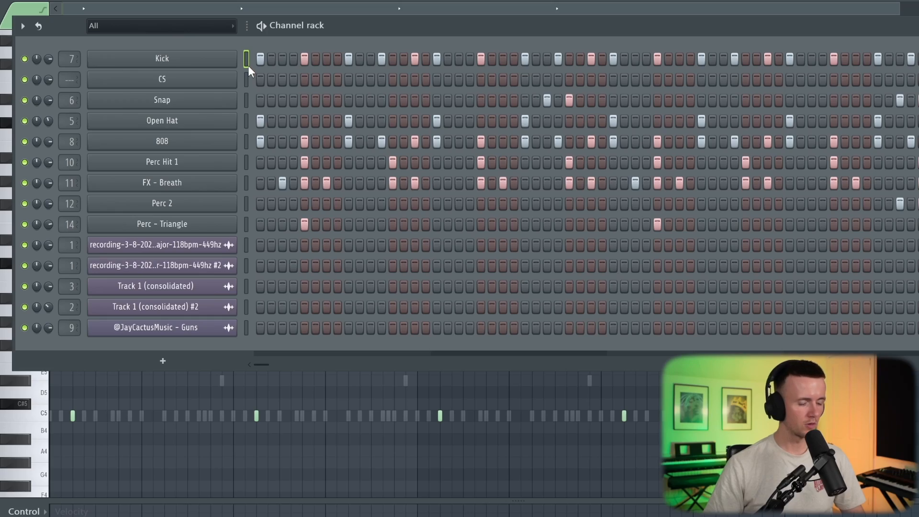
{"action": "key", "text": "ctrl+v"}
{"action": "left_click", "coordinate": [222, 82]}
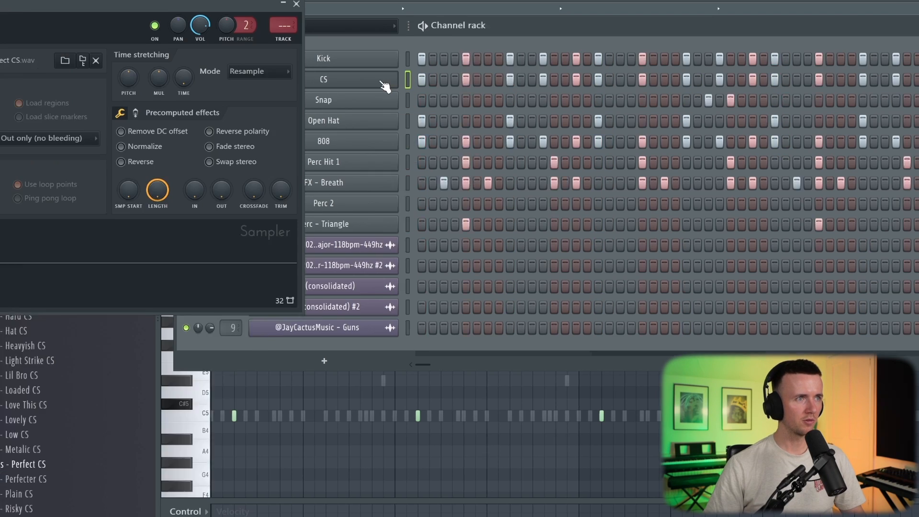
{"action": "key", "text": "space"}
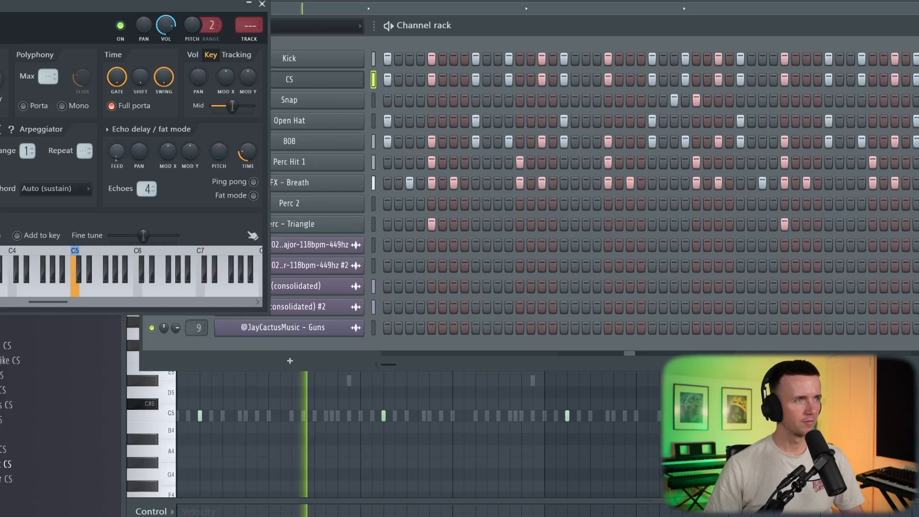
{"action": "left_click", "coordinate": [297, 4]}
Step: Load PanMan on the CS mixer track with the 2 BarWideSlow MIDI preset and reduce its width
{"action": "right_click", "coordinate": [341, 77]}
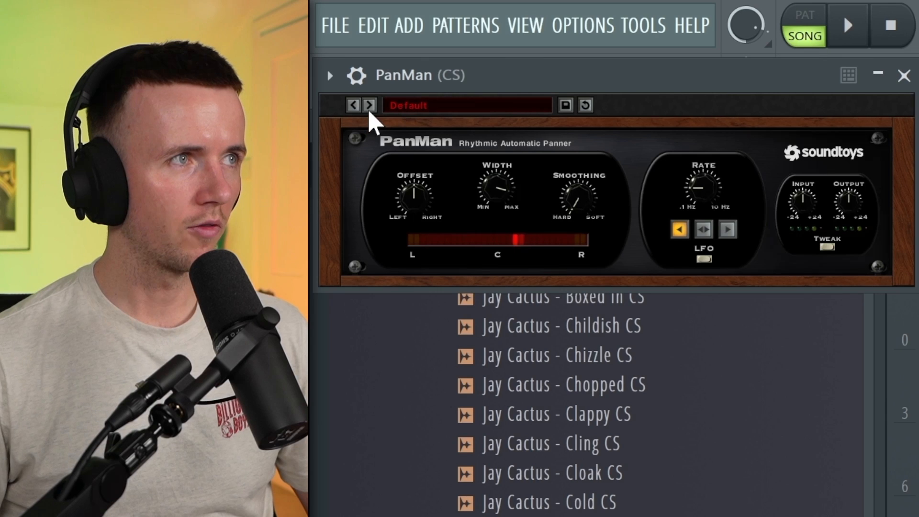
{"action": "left_click", "coordinate": [369, 106]}
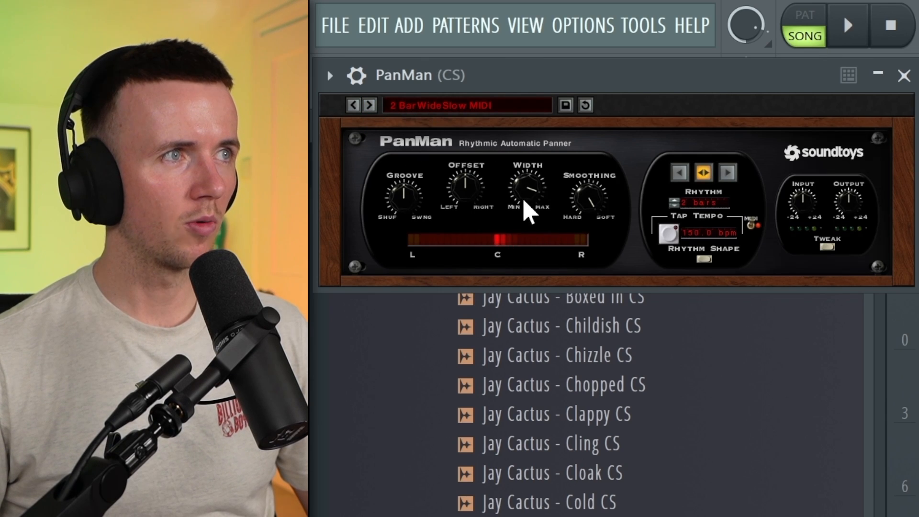
{"action": "left_click_drag", "start_coordinate": [533, 228], "coordinate": [535, 239]}
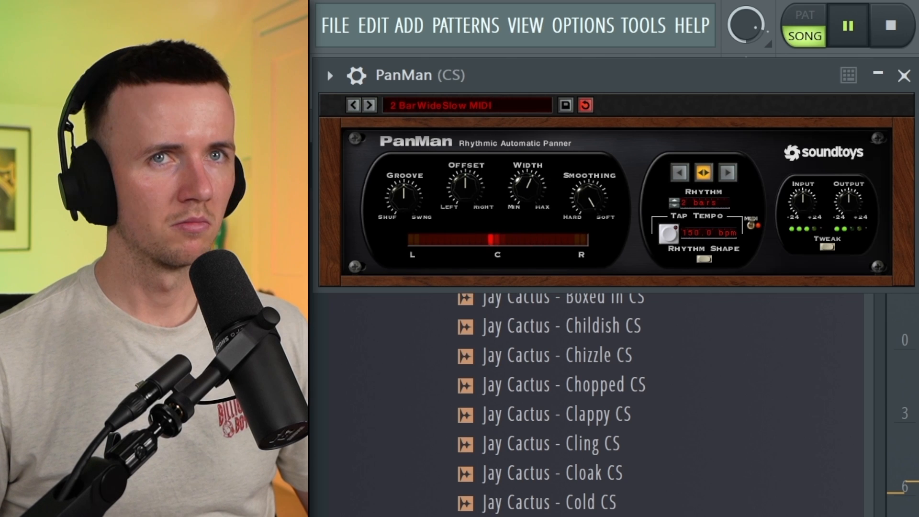
{"action": "key", "text": "space"}
{"action": "key", "text": "space"}
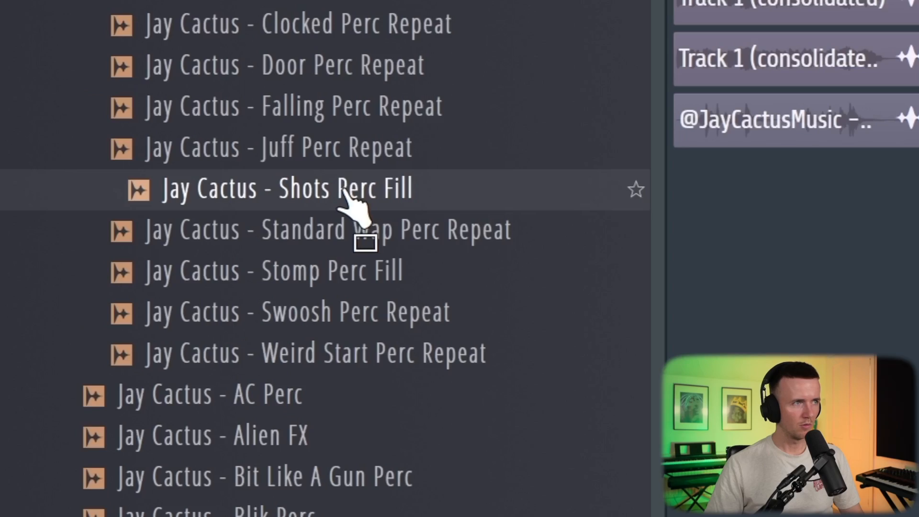
Step: Place the Shots Perc Fill sample in the playlist on Track 6
{"action": "left_click_drag", "start_coordinate": [353, 211], "coordinate": [481, 259]}
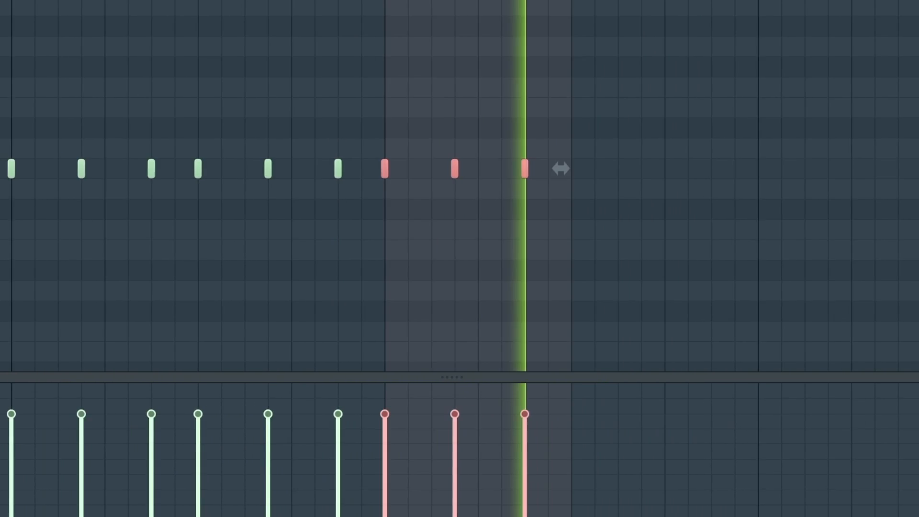
Step: Extend the Light CS part along C5 in a 3-3-2 rhythm with varied note velocities
{"action": "key", "text": "ctrl+a"}
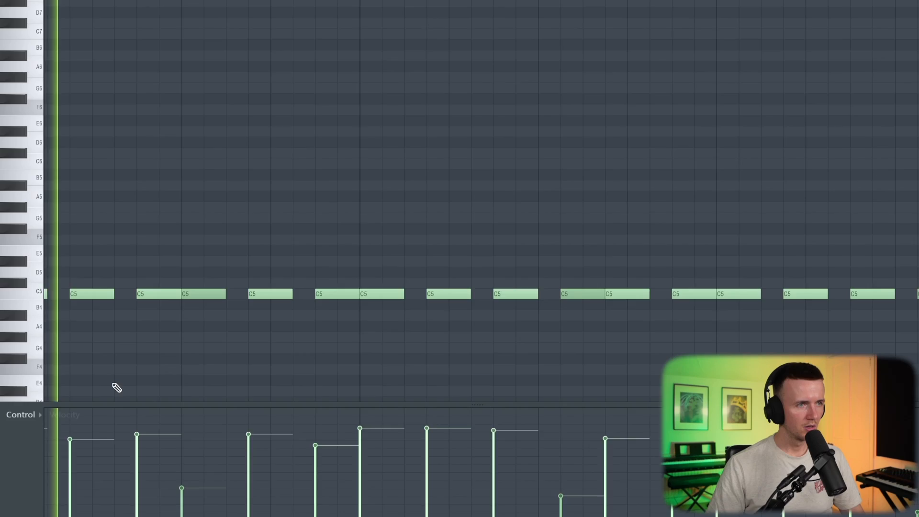
{"action": "scroll", "coordinate": [115, 384], "scroll_direction": "down", "scroll_amount": 2, "text": "ctrl"}
{"action": "scroll", "coordinate": [115, 384], "scroll_direction": "down", "scroll_amount": 1}
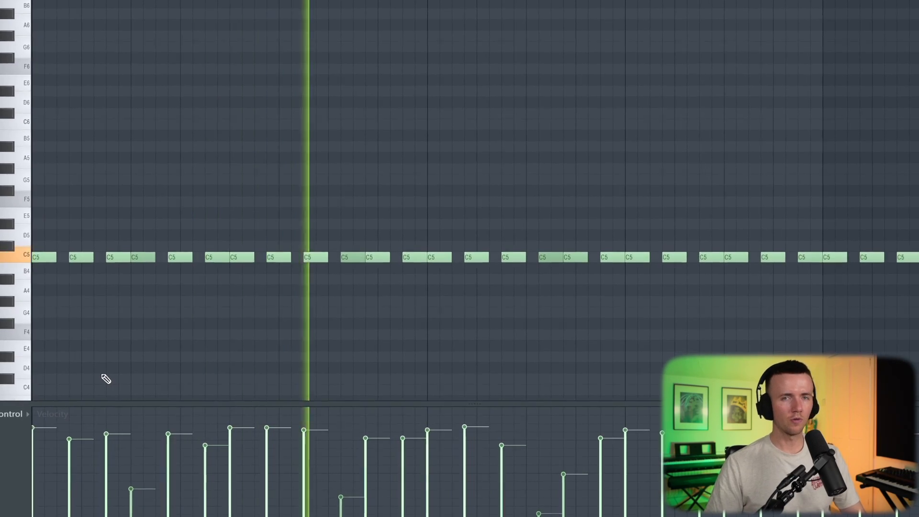
{"action": "scroll", "coordinate": [155, 315], "scroll_direction": "down", "scroll_amount": 3, "text": "ctrl"}
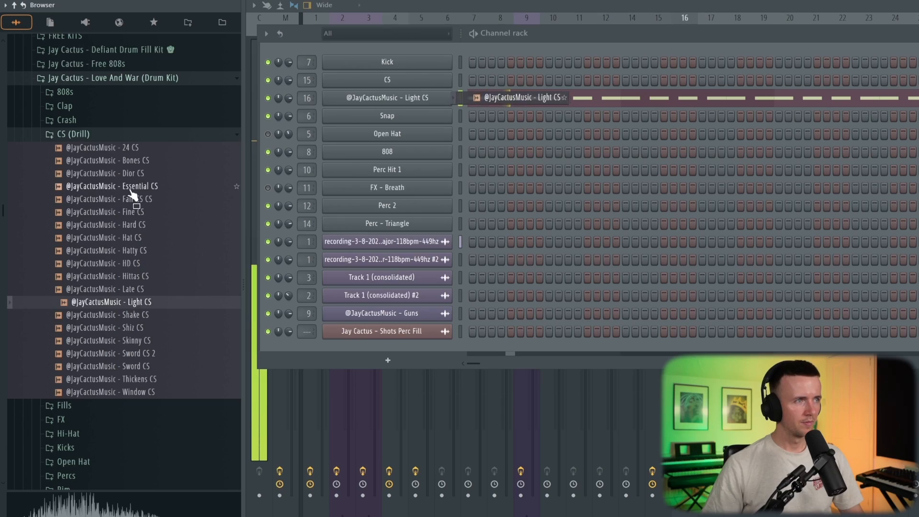
Step: Add Essential CS beneath Light CS and split the C5 hits so groups alternate between the two sounds
{"action": "left_click", "coordinate": [146, 191]}
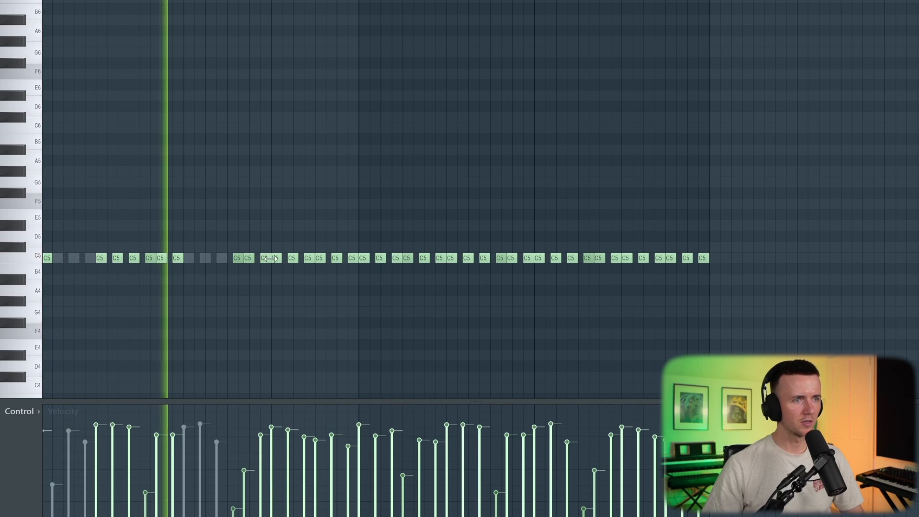
{"action": "key", "text": "t"}
{"action": "left_click", "coordinate": [277, 259]}
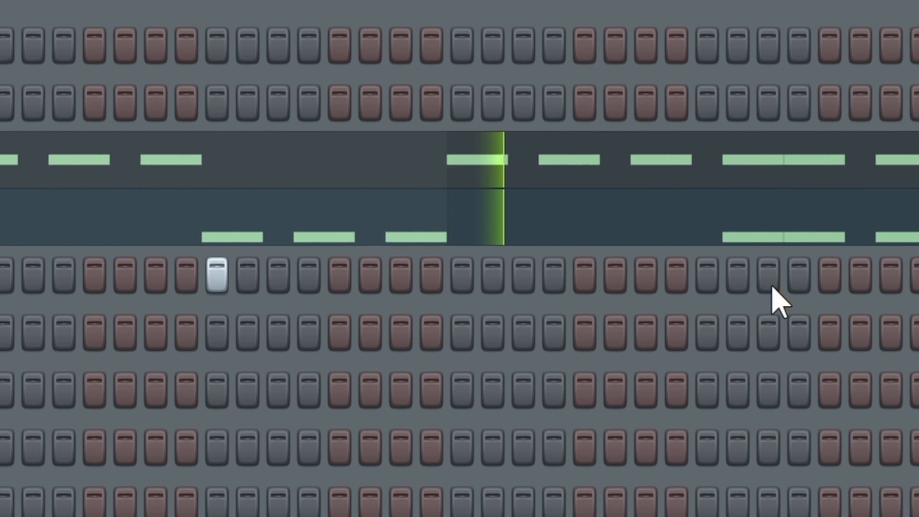
Step: Place the Clap hits beneath the two CS parts, alternately 20 and 12 steps apart
{"action": "left_click", "coordinate": [829, 275]}
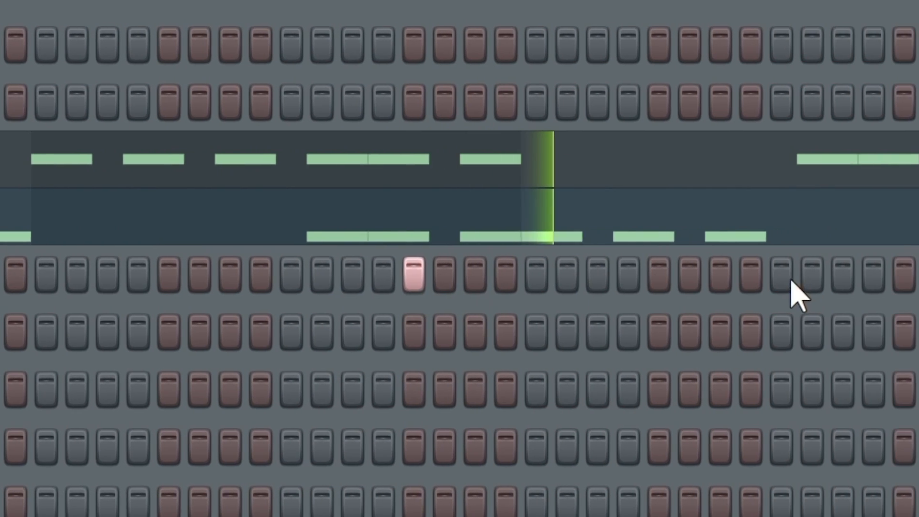
{"action": "left_click", "coordinate": [648, 275]}
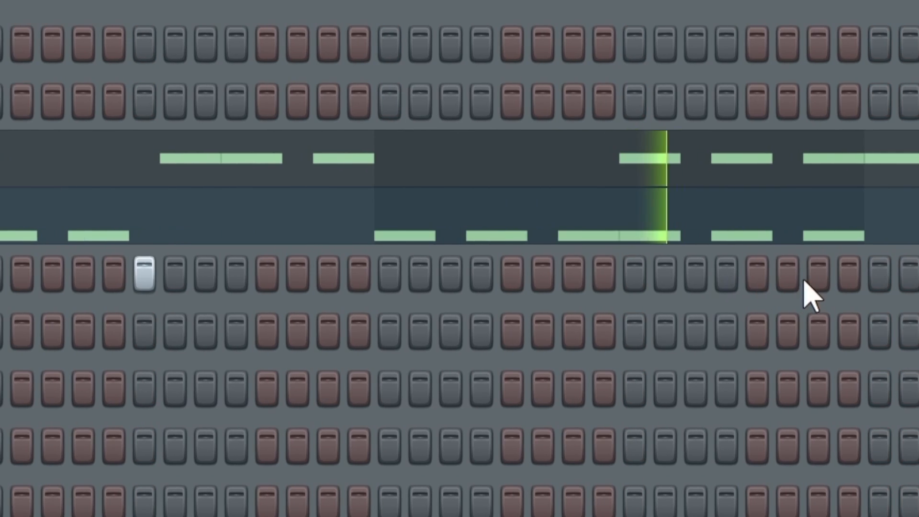
{"action": "left_click", "coordinate": [734, 278]}
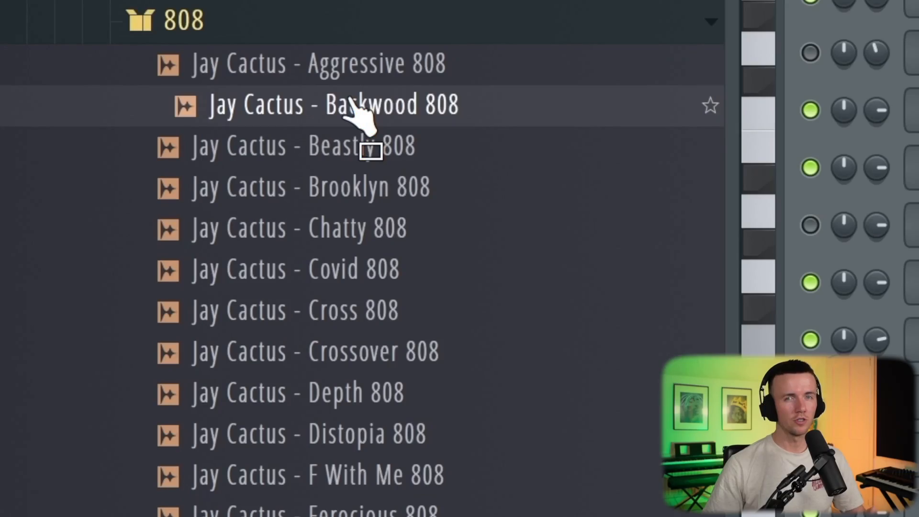
Step: Add Backwood 808 and draw a drill bassline on F5, D#5, C5, G#5 and G5 with short high slide notes
{"action": "left_click_drag", "start_coordinate": [359, 134], "coordinate": [410, 140]}
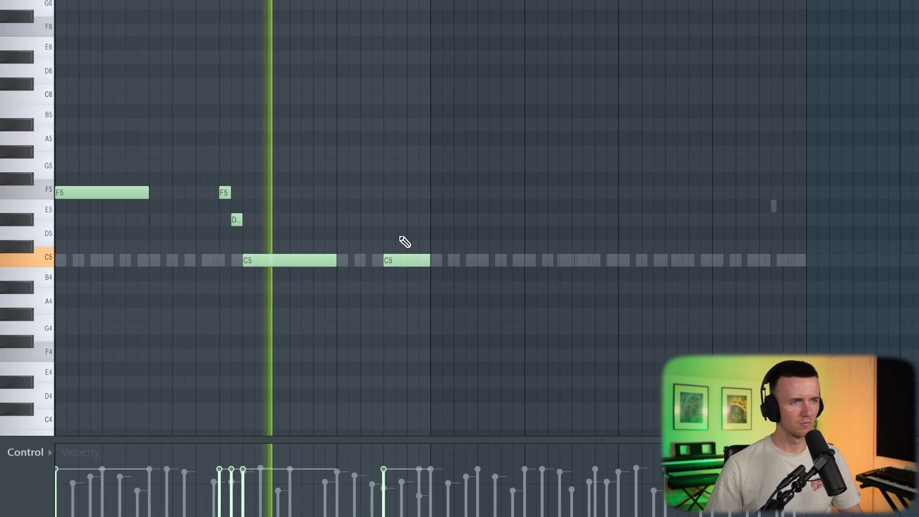
{"action": "key", "text": "c"}
{"action": "left_click", "coordinate": [395, 257]}
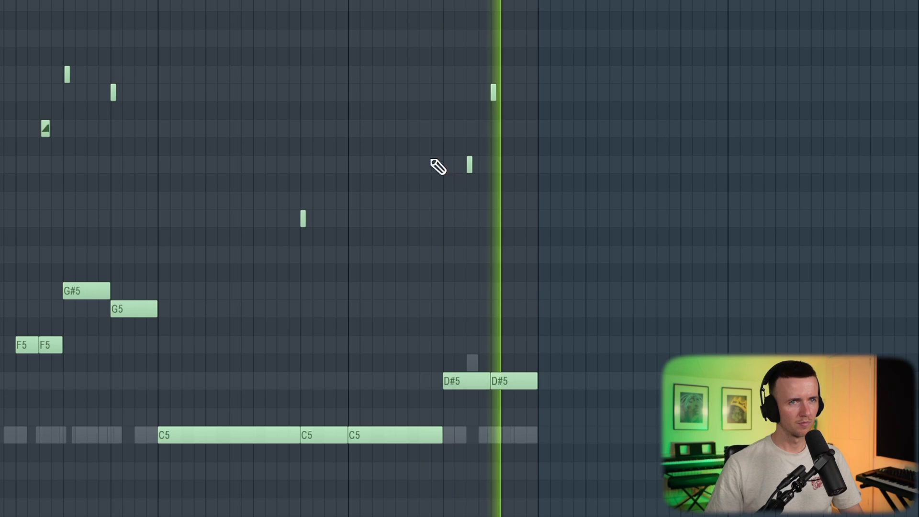
Step: Draw short Drill Kick notes on B4 at selected starts of the 808 notes across the pattern
{"action": "scroll", "coordinate": [433, 162], "scroll_direction": "down", "scroll_amount": 2}
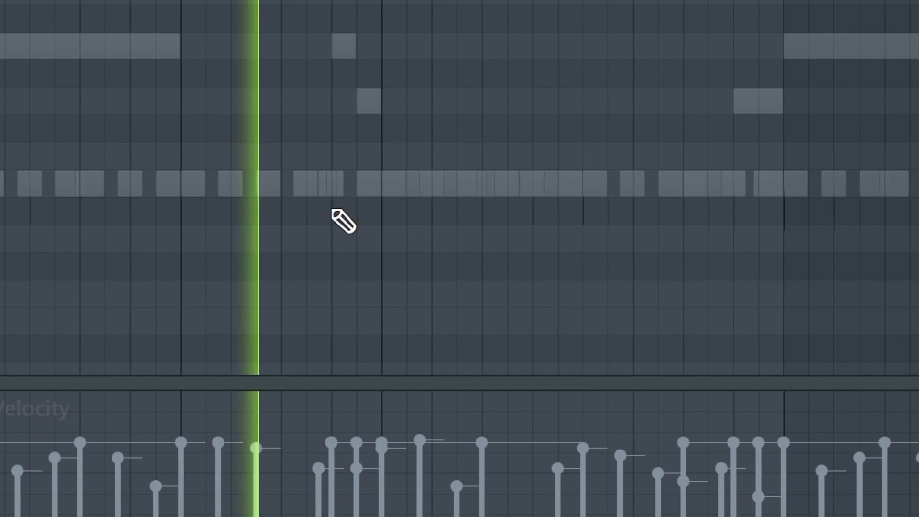
{"action": "left_click", "coordinate": [422, 212]}
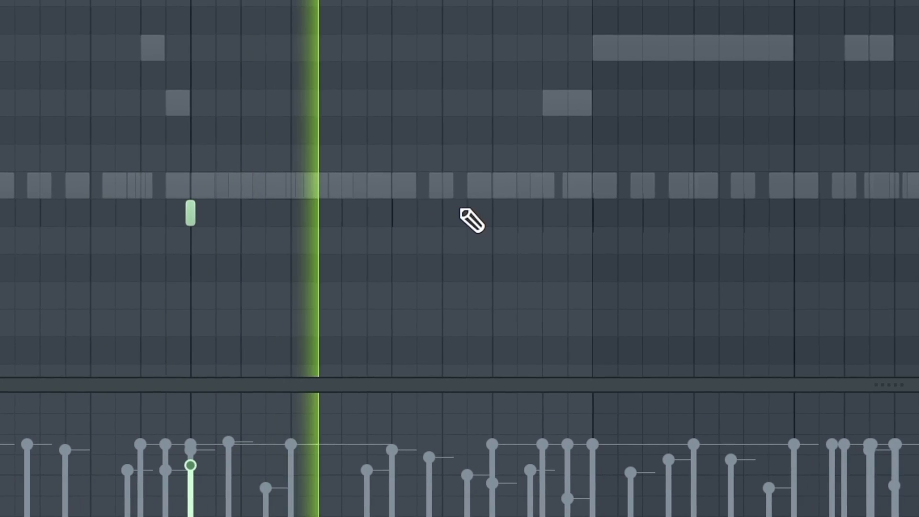
{"action": "left_click", "coordinate": [550, 213]}
{"action": "left_click", "coordinate": [605, 213]}
{"action": "left_click", "coordinate": [429, 214]}
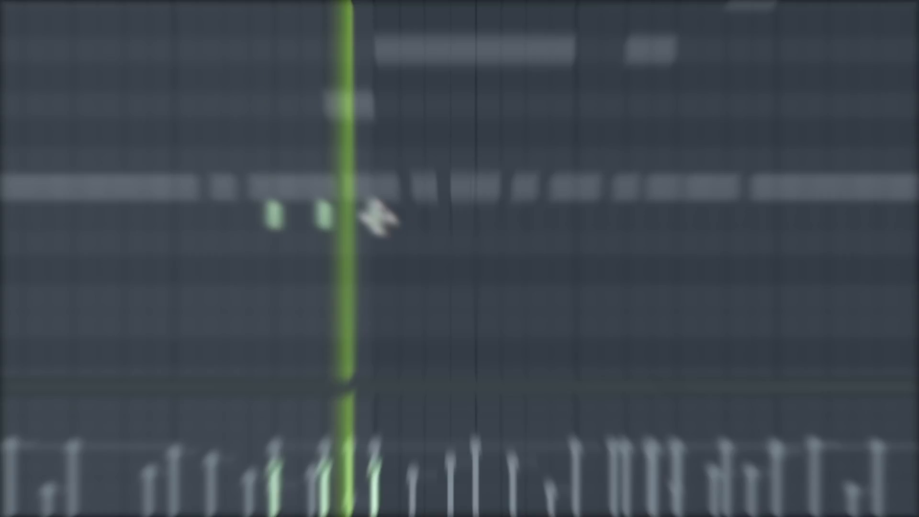
{"action": "left_click", "coordinate": [474, 220]}
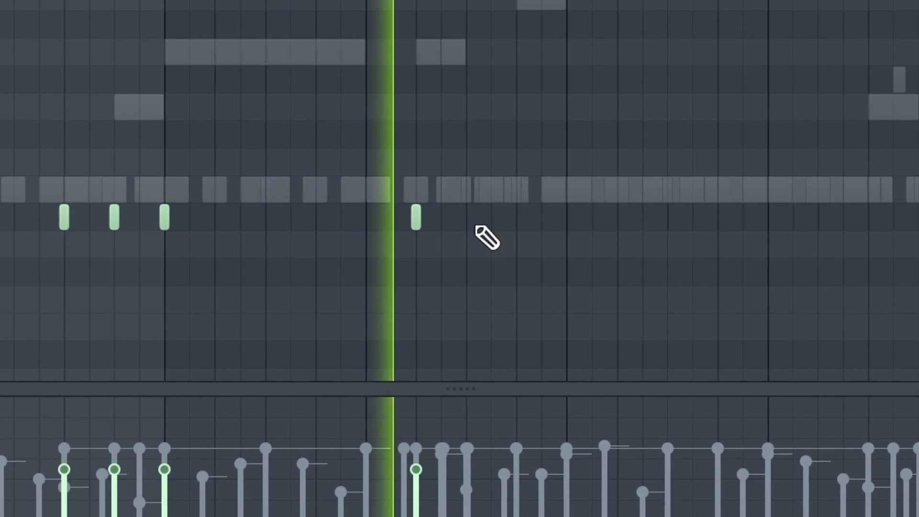
{"action": "left_click", "coordinate": [618, 218]}
{"action": "left_click", "coordinate": [538, 220]}
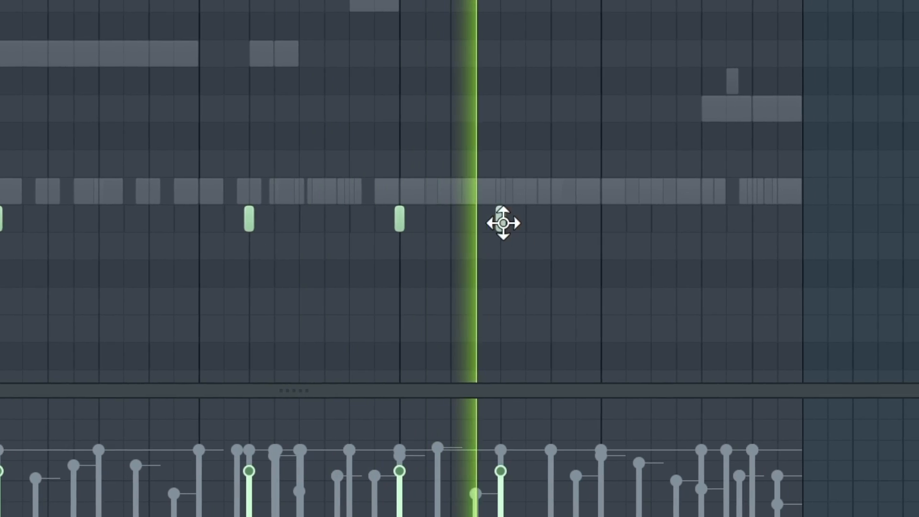
{"action": "right_click", "coordinate": [540, 218]}
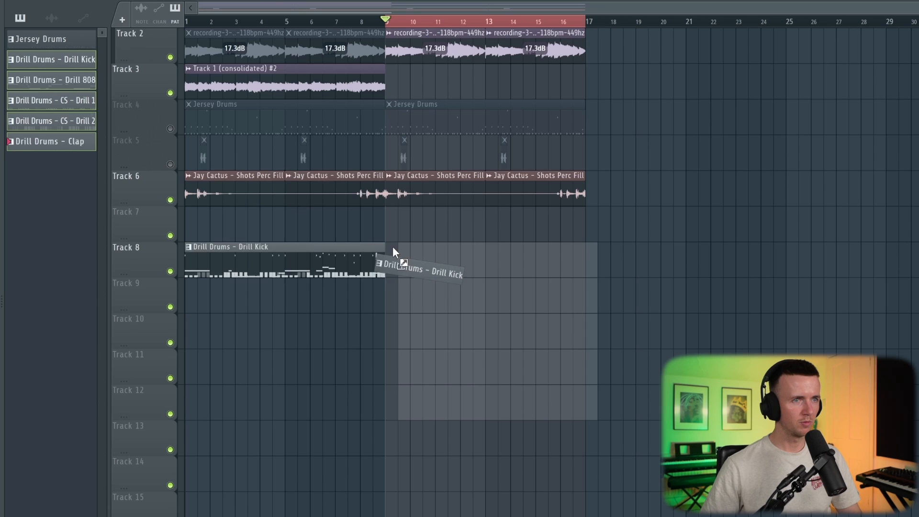
Step: Arrange the Drill Kick, Drill 808, CS - Drill 1, CS - Drill 2 and Clap patterns on Tracks 8 to 12, repeated through bar 16
{"action": "key", "text": "ctrl+b"}
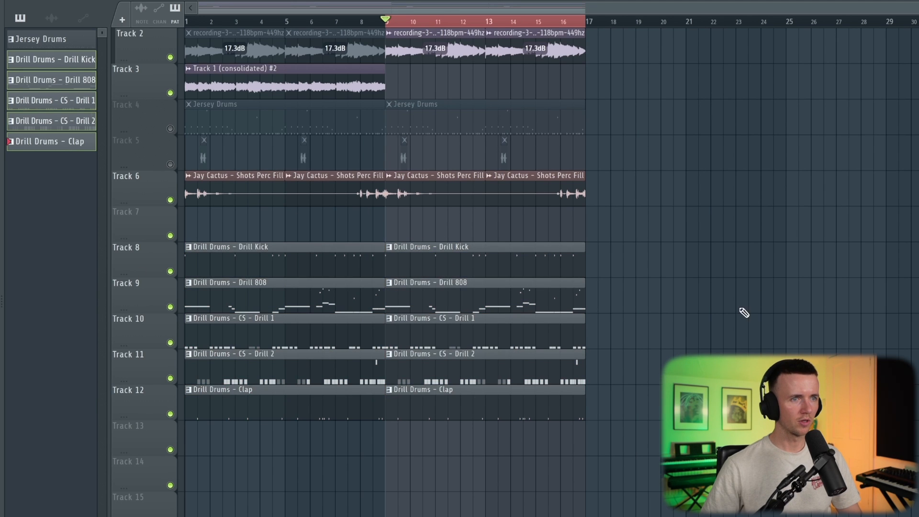
{"action": "left_click", "coordinate": [389, 282]}
{"action": "left_click", "coordinate": [422, 357]}
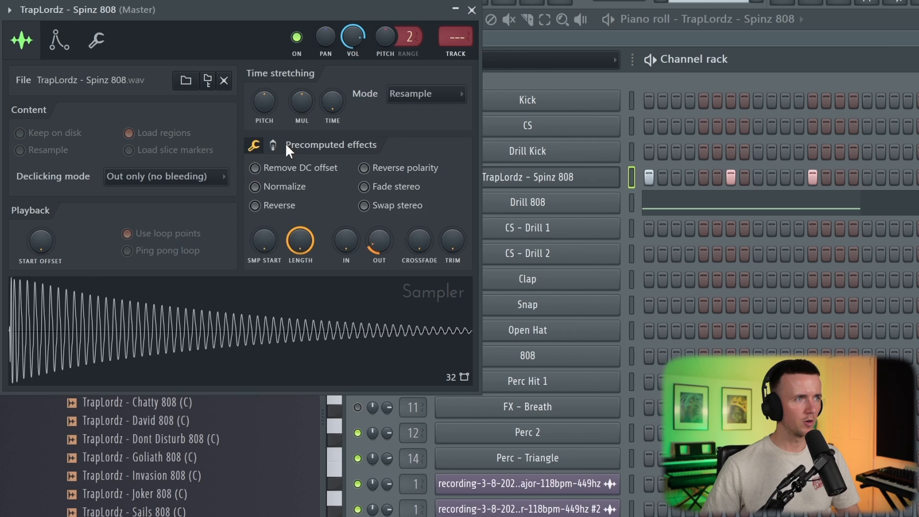
Step: Draw short Spinz 808 notes on C5, D#5 and F5 over the ghost bassline up to its second long F5 note
{"action": "left_click", "coordinate": [289, 151]}
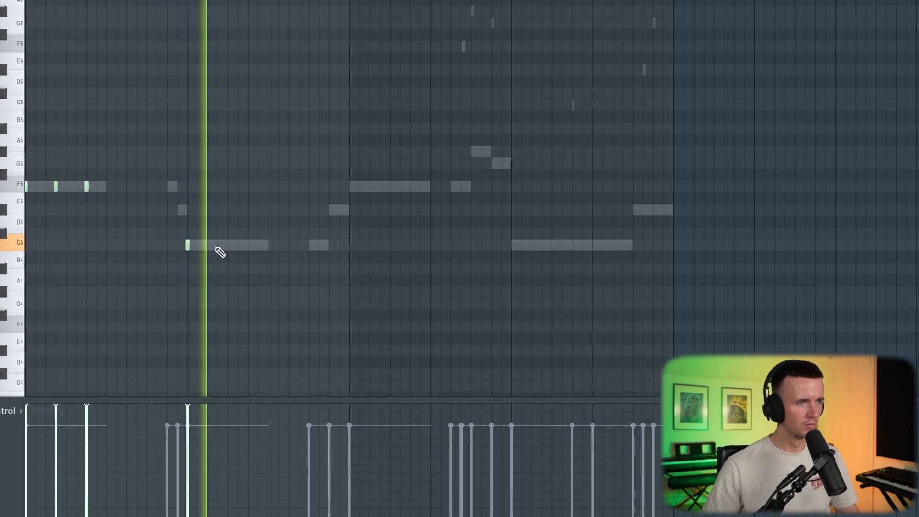
{"action": "left_click", "coordinate": [220, 246]}
{"action": "left_click", "coordinate": [250, 245]}
{"action": "left_click", "coordinate": [313, 244]}
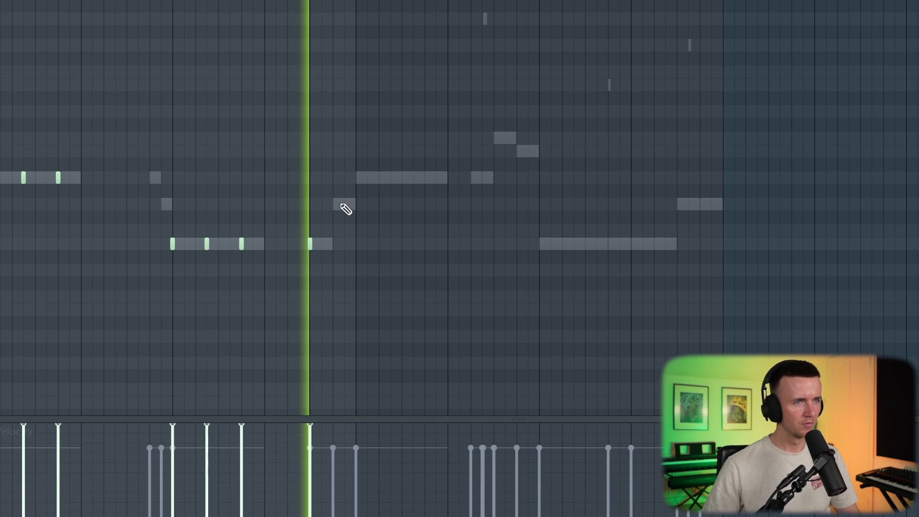
{"action": "left_click", "coordinate": [335, 206]}
{"action": "left_click", "coordinate": [357, 180]}
{"action": "left_click", "coordinate": [400, 179]}
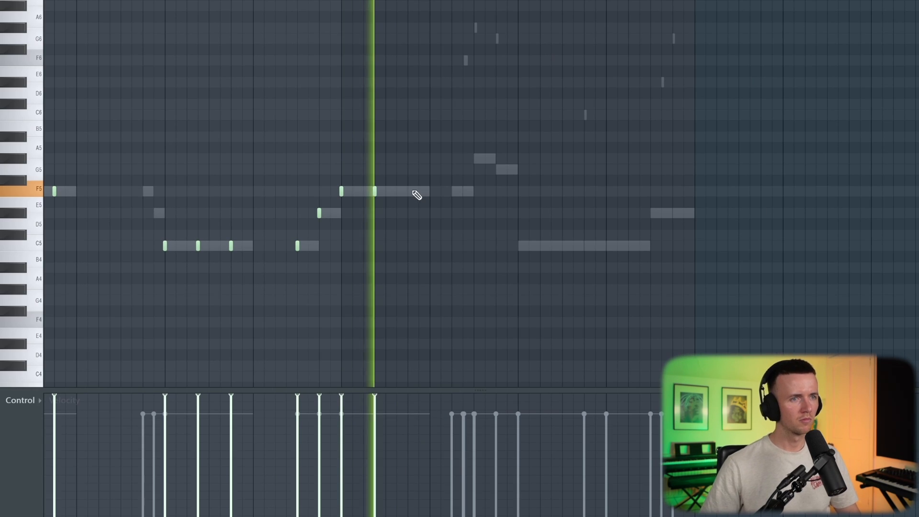
Step: Complete the Spinz 808 line over the ghost bassline with short notes on F5, G#5, G5, C5 and D#5
{"action": "left_click", "coordinate": [442, 171]}
{"action": "left_click", "coordinate": [478, 159]}
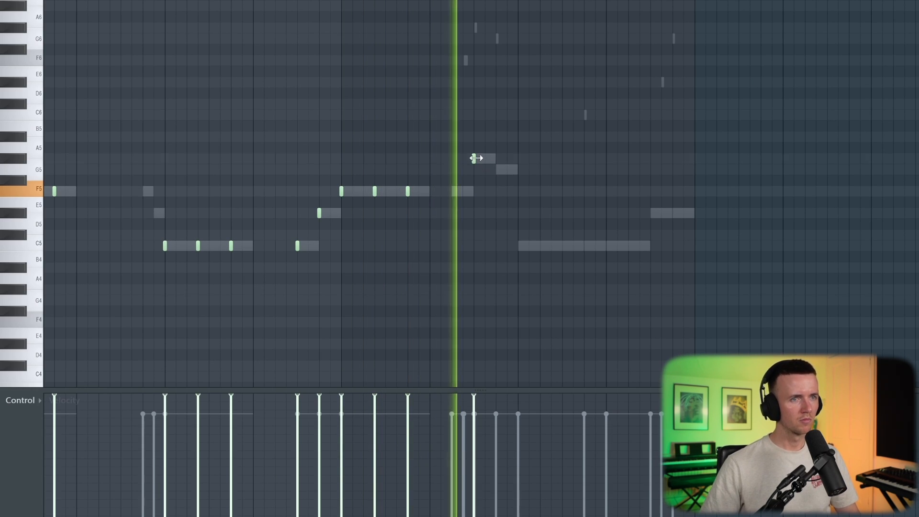
{"action": "left_click", "coordinate": [498, 170]}
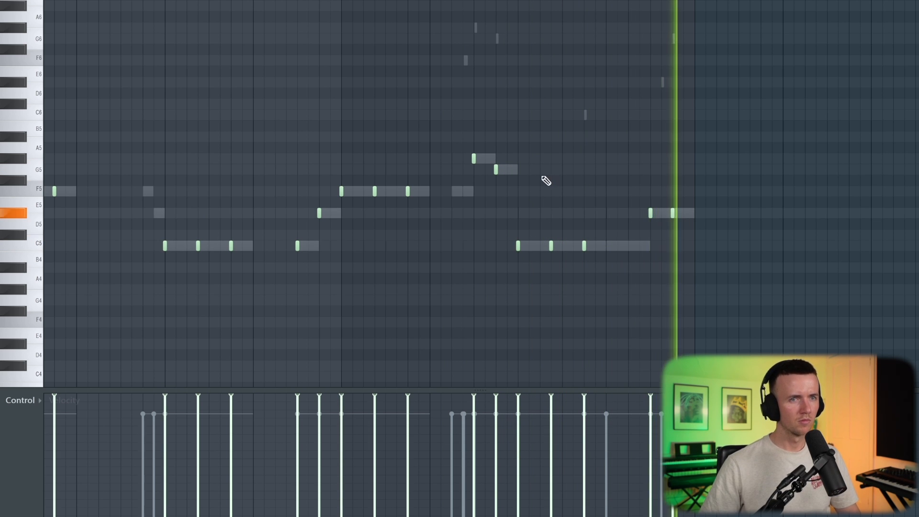
{"action": "scroll", "coordinate": [379, 187], "scroll_direction": "up", "scroll_amount": 2}
{"action": "left_click_drag", "start_coordinate": [424, 191], "coordinate": [338, 193]}
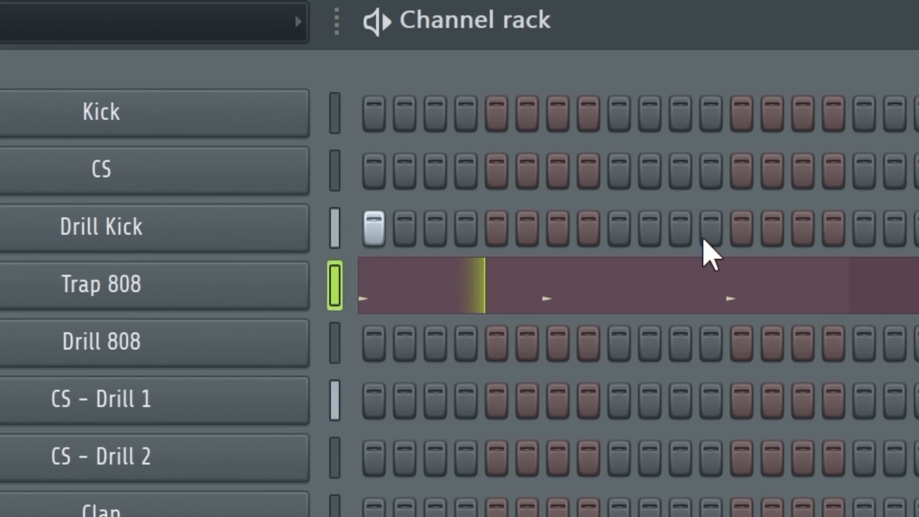
Step: Place Drill Kick hits on selected starts of the Trap 808 notes, including the third note of each group of three
{"action": "left_click", "coordinate": [723, 238]}
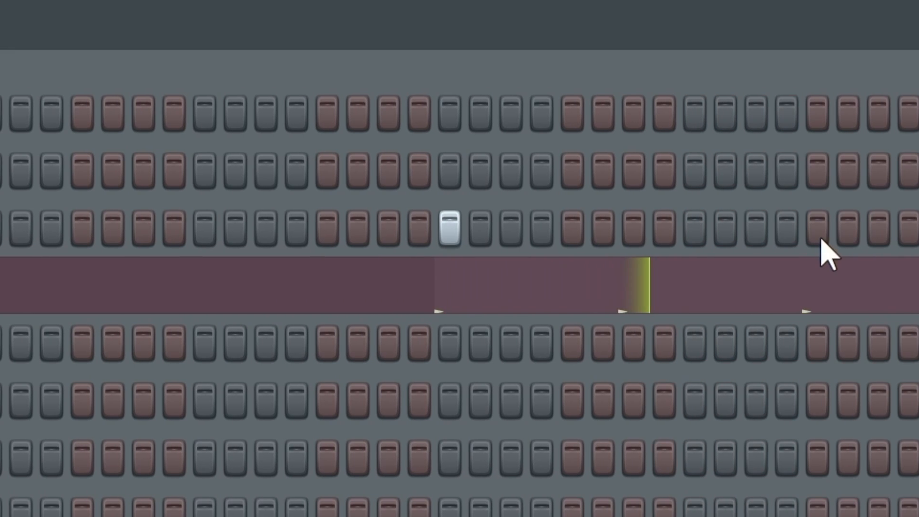
{"action": "left_click", "coordinate": [820, 238]}
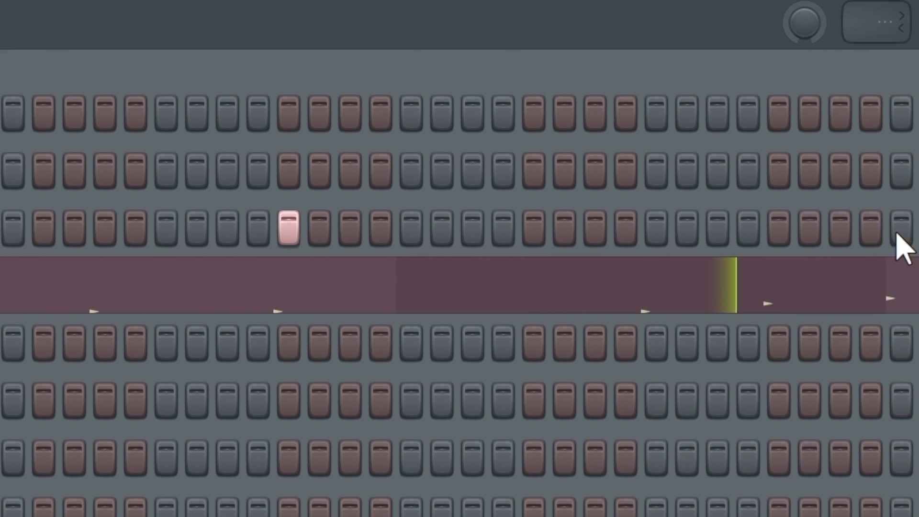
{"action": "left_click", "coordinate": [900, 229]}
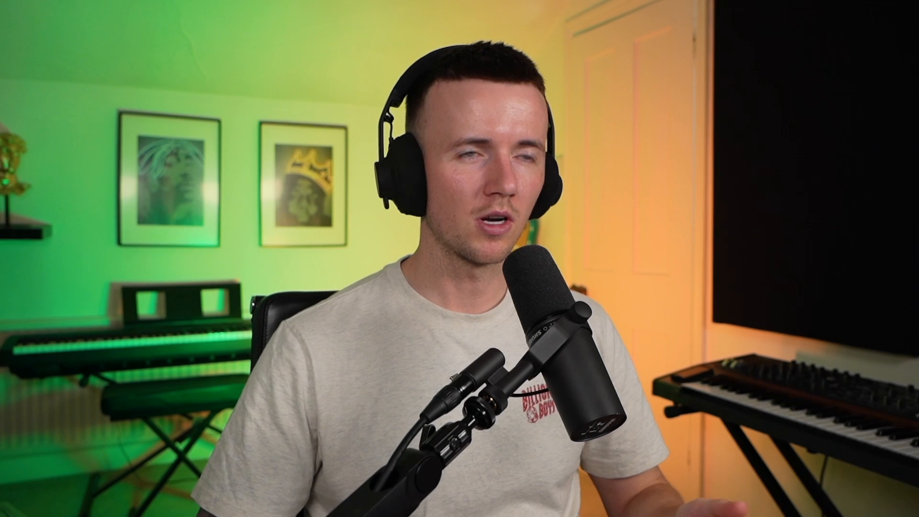
Step: Duplicate the entire 16-bar arrangement so the copy occupies bars 17 to 32
{"action": "key", "text": "ctrl+a"}
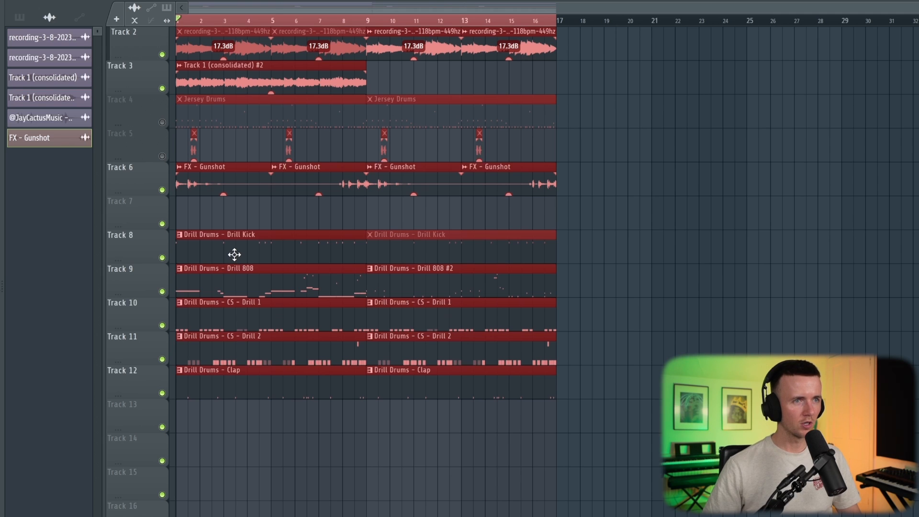
{"action": "scroll", "coordinate": [210, 199], "scroll_direction": "up", "scroll_amount": 1}
{"action": "left_click_drag", "start_coordinate": [211, 170], "coordinate": [595, 204]}
{"action": "scroll", "coordinate": [595, 204], "scroll_direction": "down", "scroll_amount": 3}
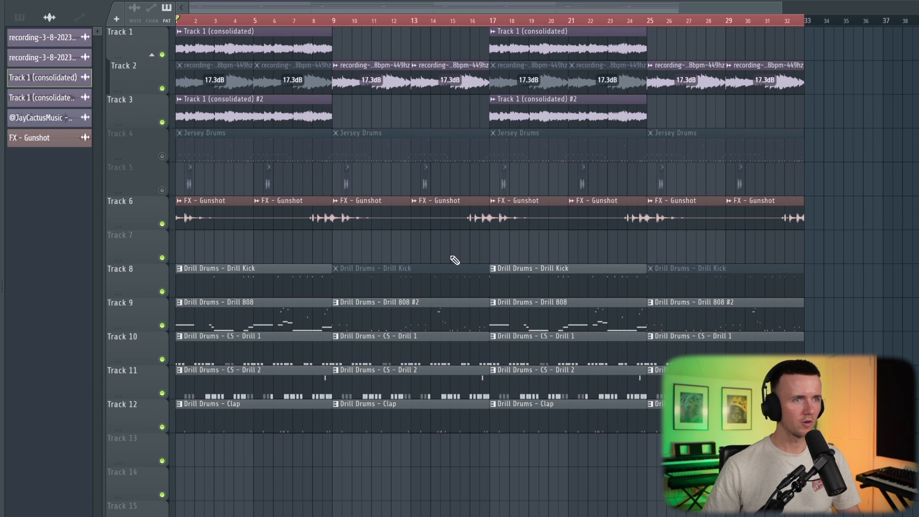
Step: Delete the drill clips on Tracks 8 to 12 in bars 1 to 16 and unmute the Jersey Drums on Track 4
{"action": "right_click", "coordinate": [377, 308]}
{"action": "left_click", "coordinate": [162, 156]}
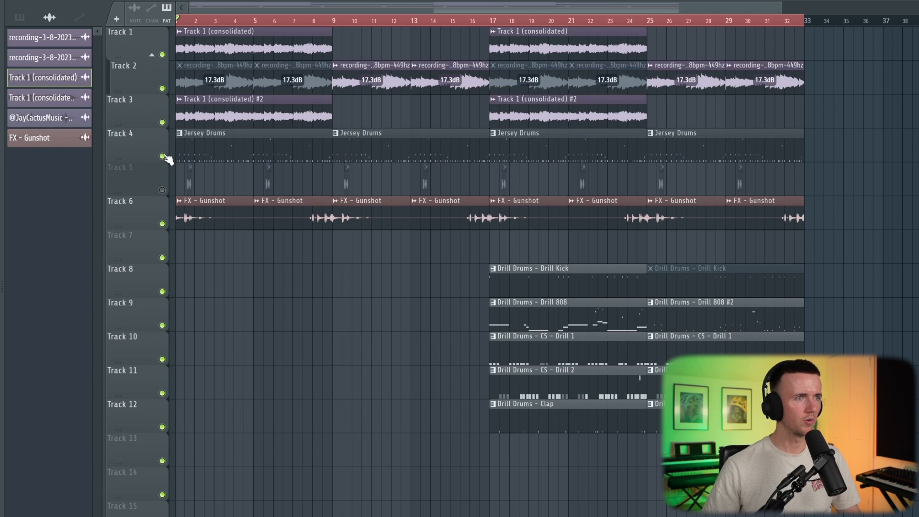
Step: Split the Jersey Drums pattern by channel across Tracks 7 to 16 and move the whole arrangement to start at bar 9
{"action": "left_click", "coordinate": [301, 1]}
{"action": "left_click", "coordinate": [375, 152]}
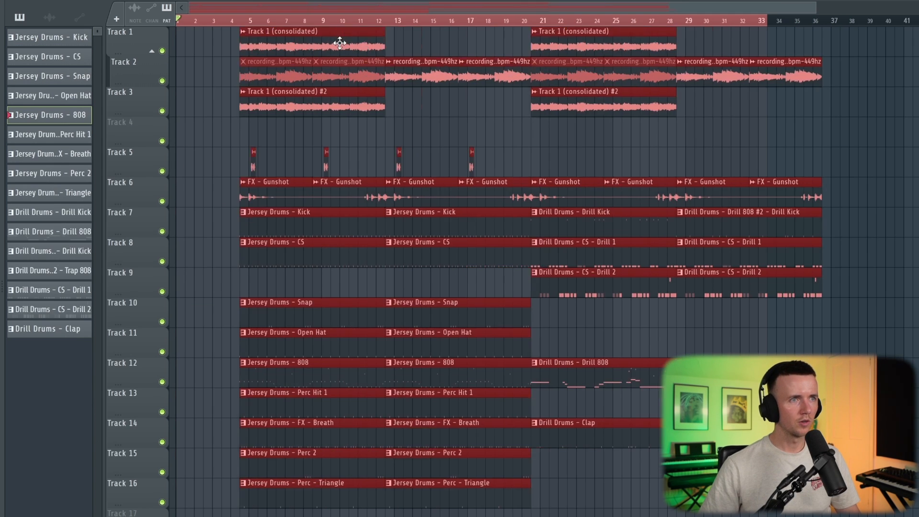
{"action": "left_click_drag", "start_coordinate": [343, 41], "coordinate": [406, 38]}
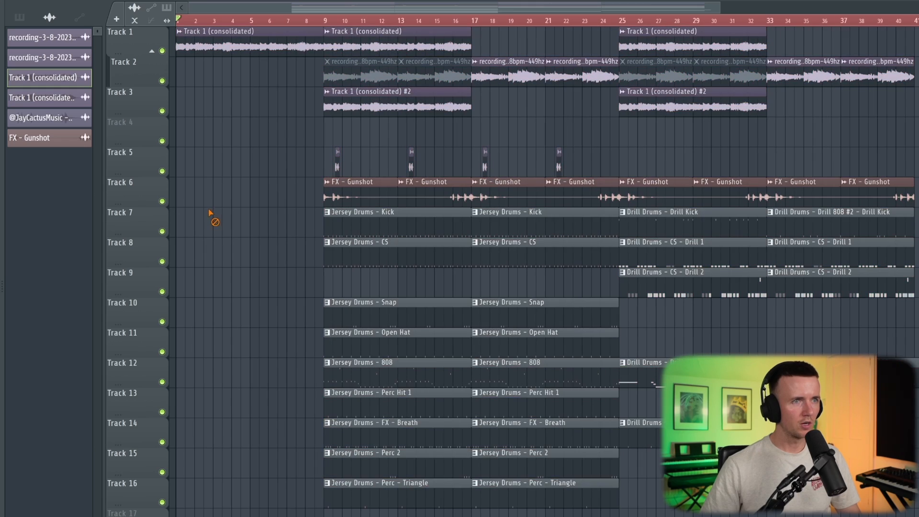
Step: Delete the Jersey Kick, CS, Open Hat, Perc Hit 1 and Triangle clips from bars 9 to 16, plus the first Track 5 clip
{"action": "right_click", "coordinate": [336, 235]}
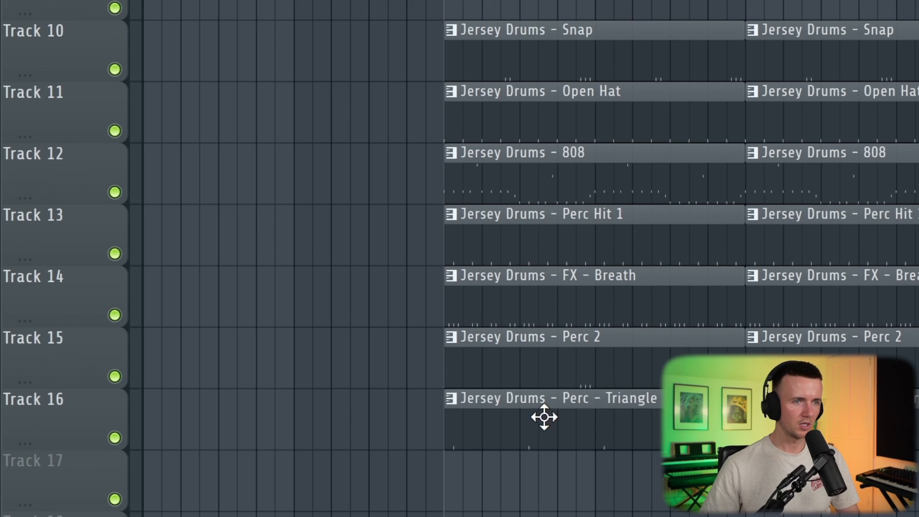
{"action": "right_click", "coordinate": [372, 493]}
{"action": "right_click", "coordinate": [570, 254]}
{"action": "right_click", "coordinate": [558, 119]}
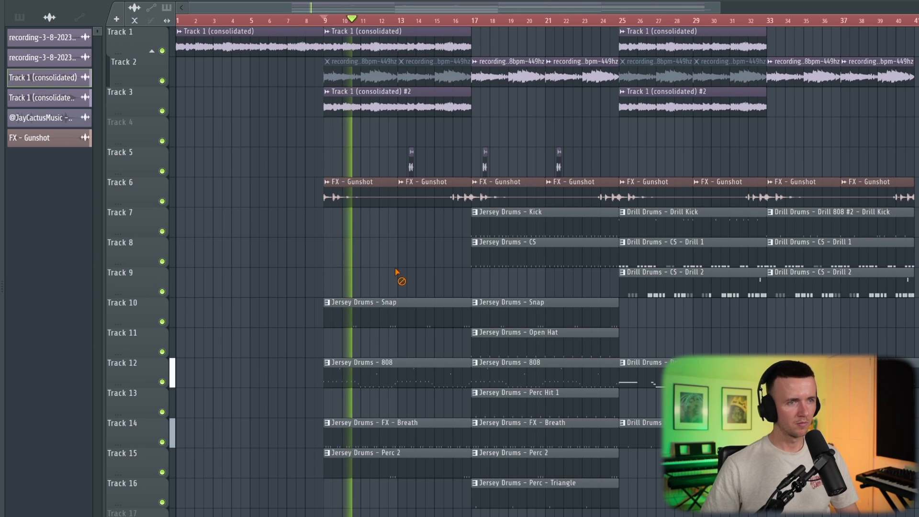
Step: Copy the Track 1 (consolidated) and Track 1 (consolidated) #2 clips from bar 9 to bar 17
{"action": "scroll", "coordinate": [349, 500], "scroll_direction": "down", "scroll_amount": 1}
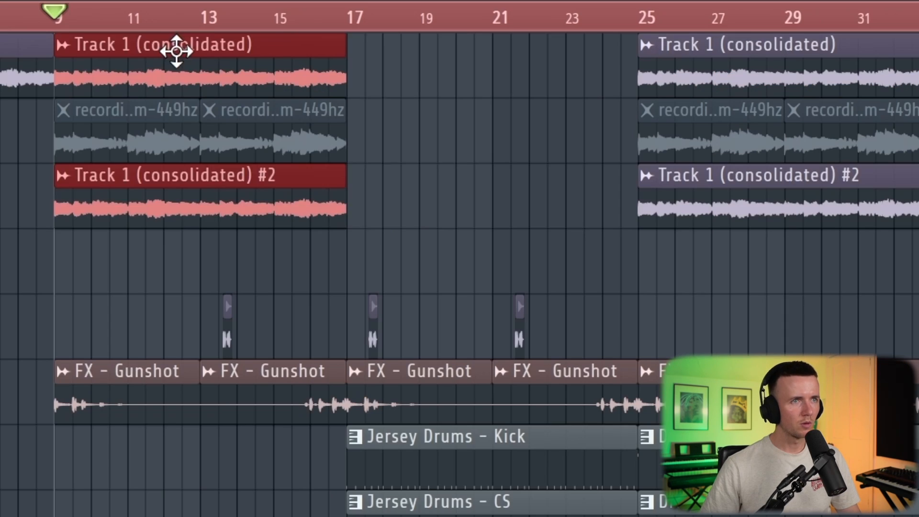
{"action": "left_click_drag", "start_coordinate": [377, 35], "coordinate": [523, 33]}
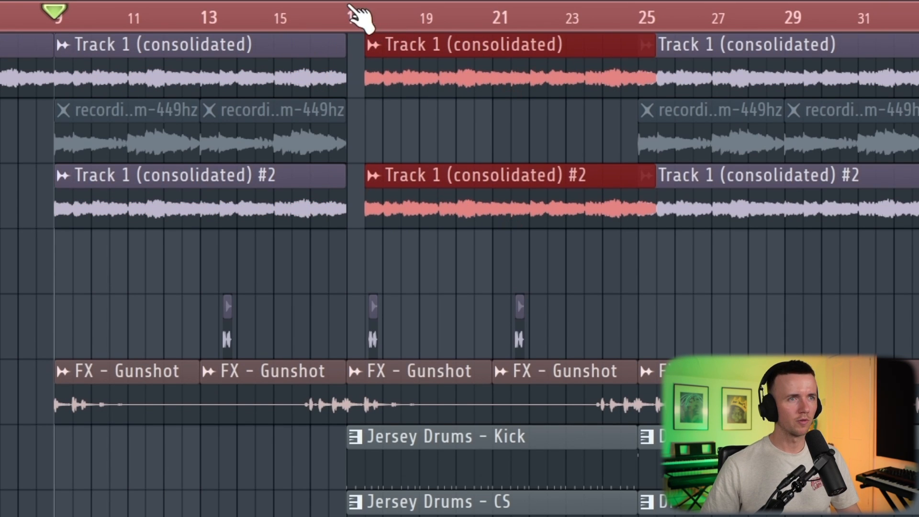
{"action": "left_click_drag", "start_coordinate": [400, 43], "coordinate": [382, 43]}
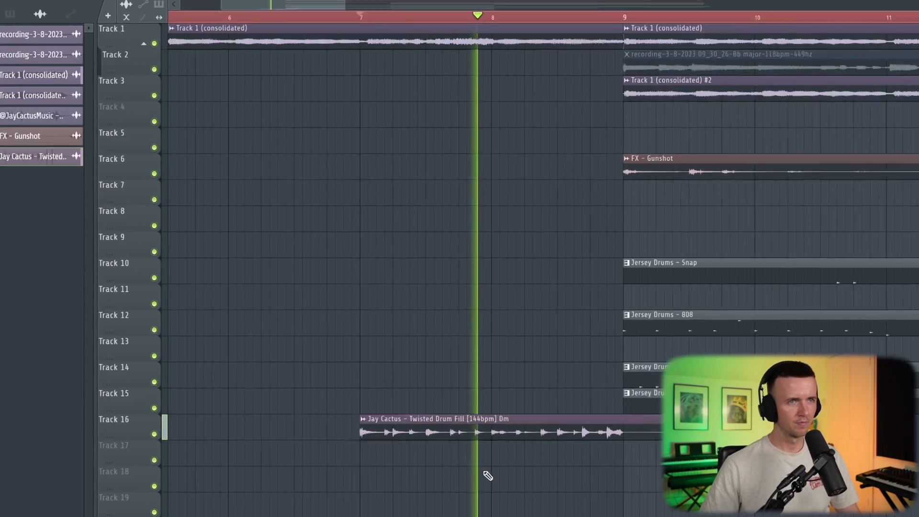
Step: Listen to the Twisted Drum Fill transition on Track 16 leading from bar 7 into bar 9
{"action": "scroll", "coordinate": [487, 475], "scroll_direction": "down", "scroll_amount": 6}
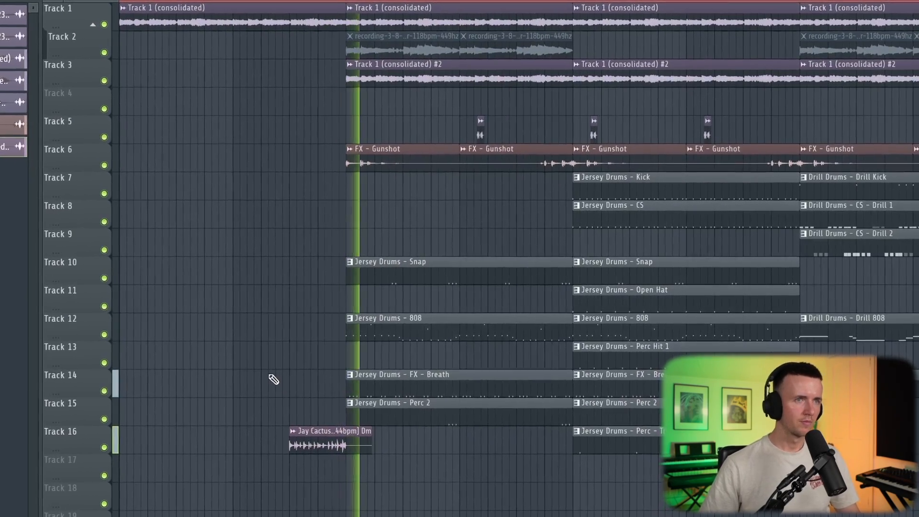
{"action": "scroll", "coordinate": [278, 378], "scroll_direction": "down", "scroll_amount": 2}
{"action": "key", "text": "ctrl+a"}
{"action": "left_click", "coordinate": [259, 263]}
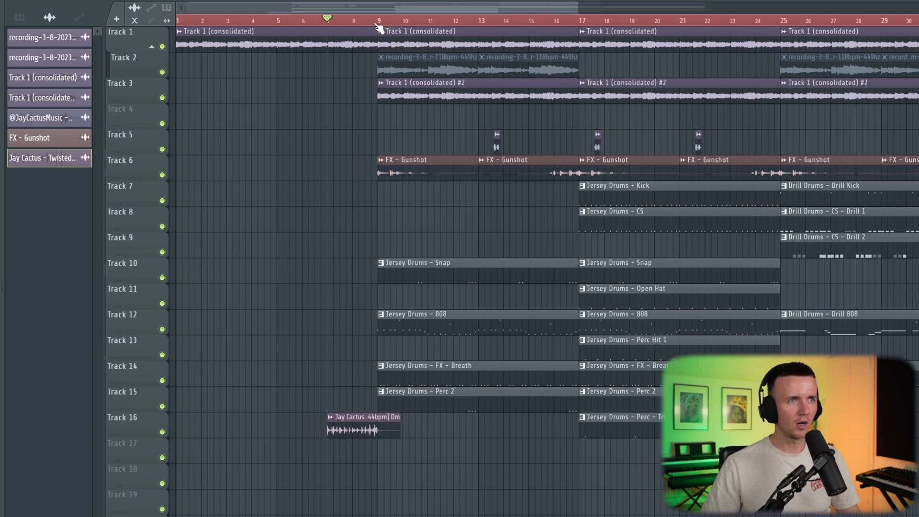
Step: Replace the consolidated clips in bars 9 to 16 with recording clips on Track 2, with a lead-in clip cut to start at bar 7
{"action": "left_click", "coordinate": [382, 20]}
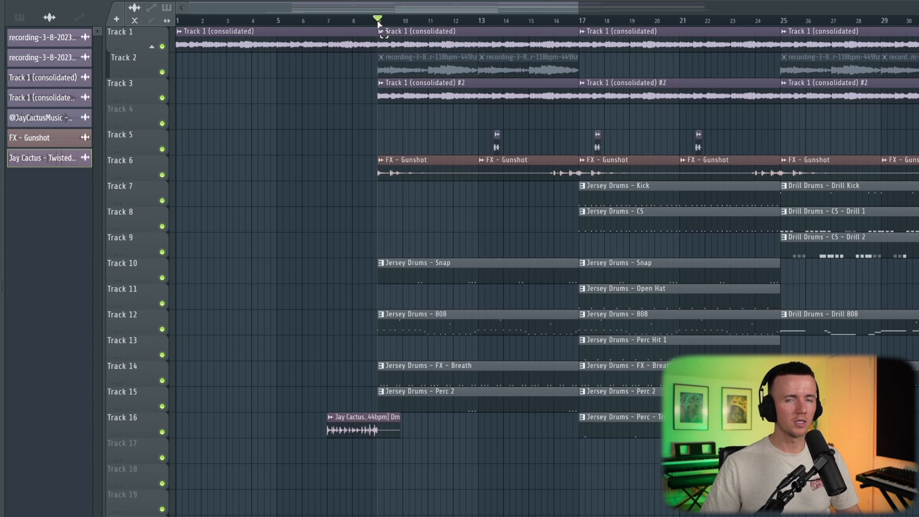
{"action": "left_click", "coordinate": [386, 20], "text": "ctrl"}
{"action": "left_click_drag", "start_coordinate": [432, 24], "coordinate": [579, 22]}
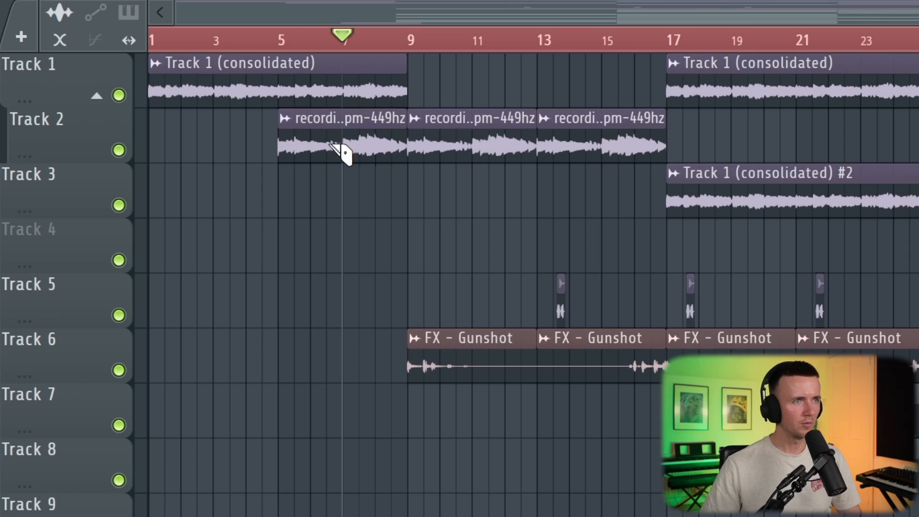
{"action": "left_click", "coordinate": [341, 149]}
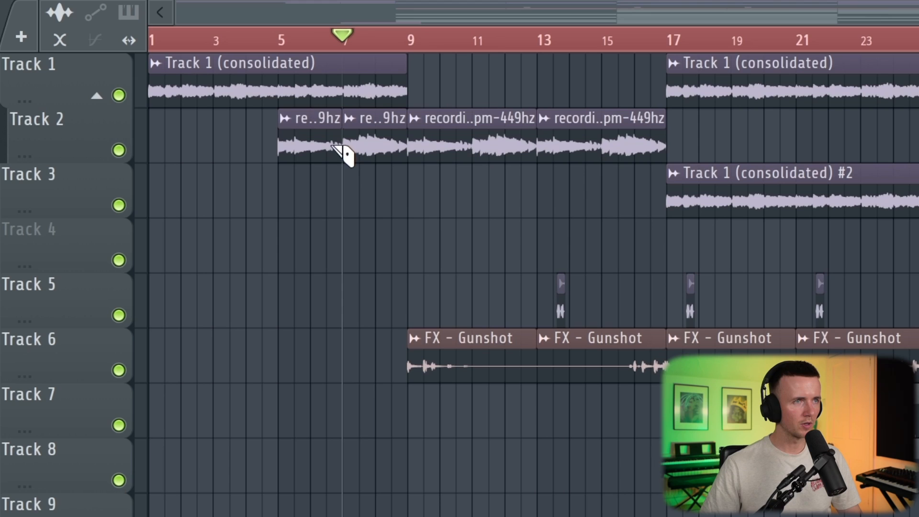
{"action": "right_click", "coordinate": [325, 148]}
Step: Extend the recording clips on Track 2 through bar 24 and cut the Jersey Kick, CS, Open Hat and Perc Hit 1 at bar 24
{"action": "key", "text": "space"}
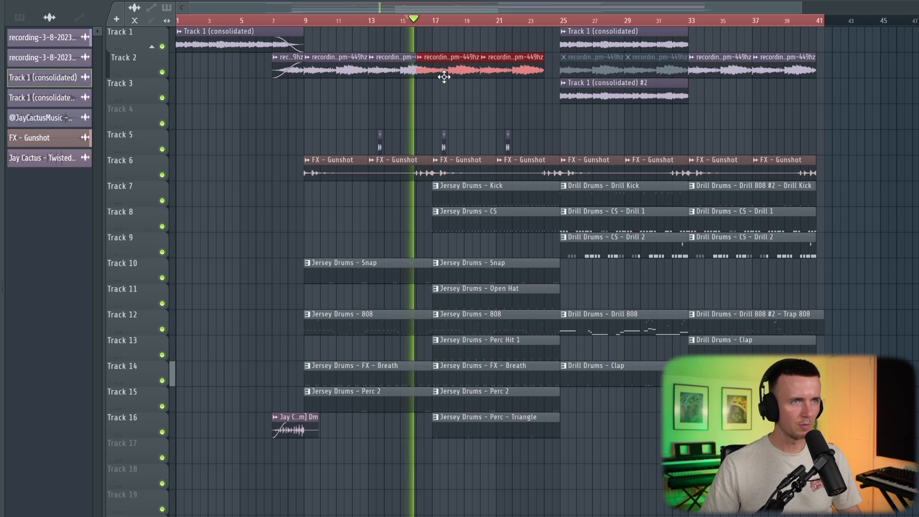
{"action": "left_click_drag", "start_coordinate": [443, 77], "coordinate": [455, 76]}
{"action": "left_click", "coordinate": [468, 110]}
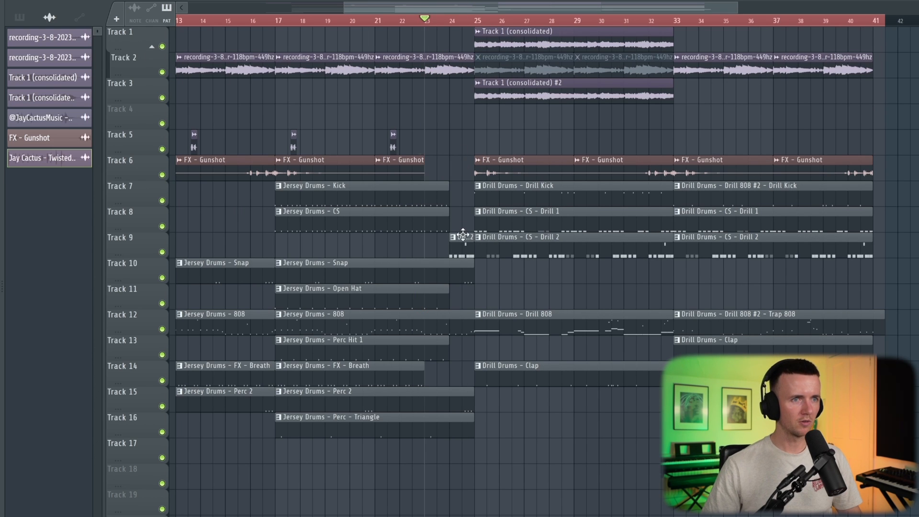
Step: Chop Track 2's recording in bar 24 into short slices and place Camera Flash clips around bar 25 on Tracks 18 and 19
{"action": "scroll", "coordinate": [458, 329], "scroll_direction": "up", "scroll_amount": 3}
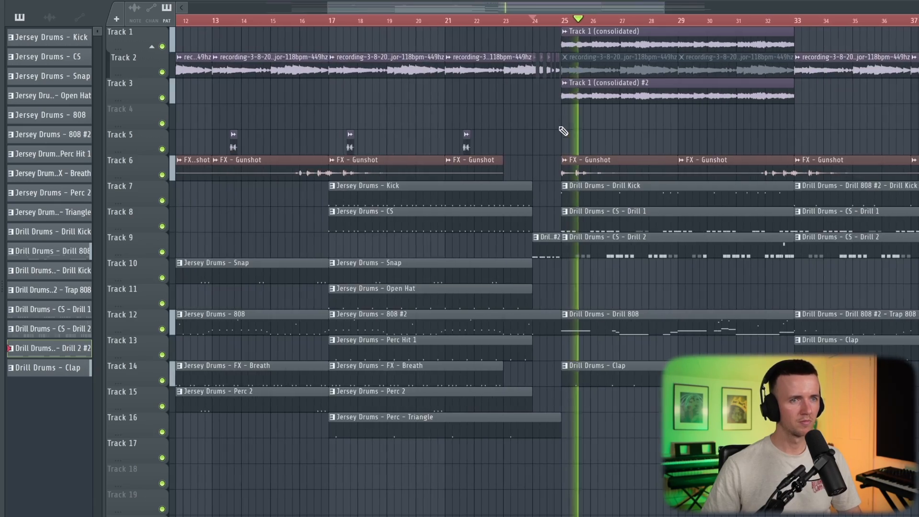
{"action": "key", "text": "ctrl+a"}
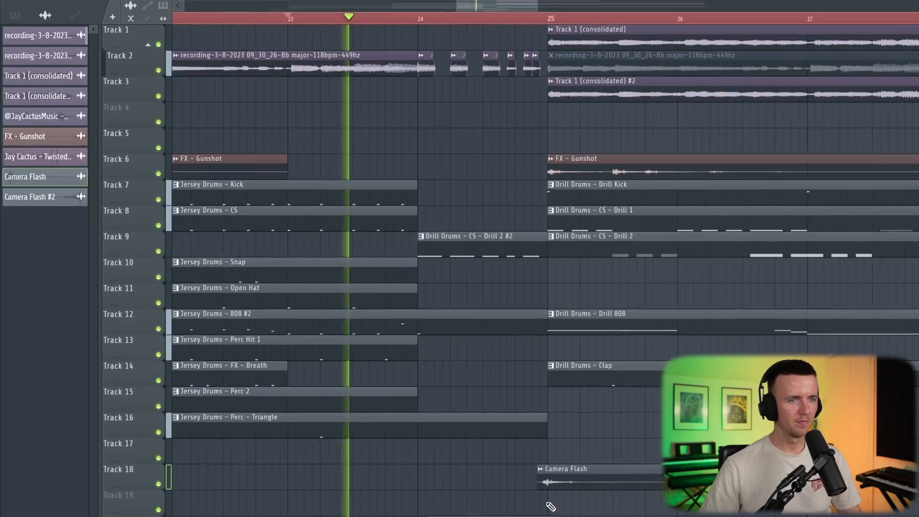
{"action": "scroll", "coordinate": [551, 506], "scroll_direction": "down", "scroll_amount": 1}
{"action": "left_click_drag", "start_coordinate": [550, 506], "coordinate": [517, 516]}
{"action": "key", "text": "shift+Up"}
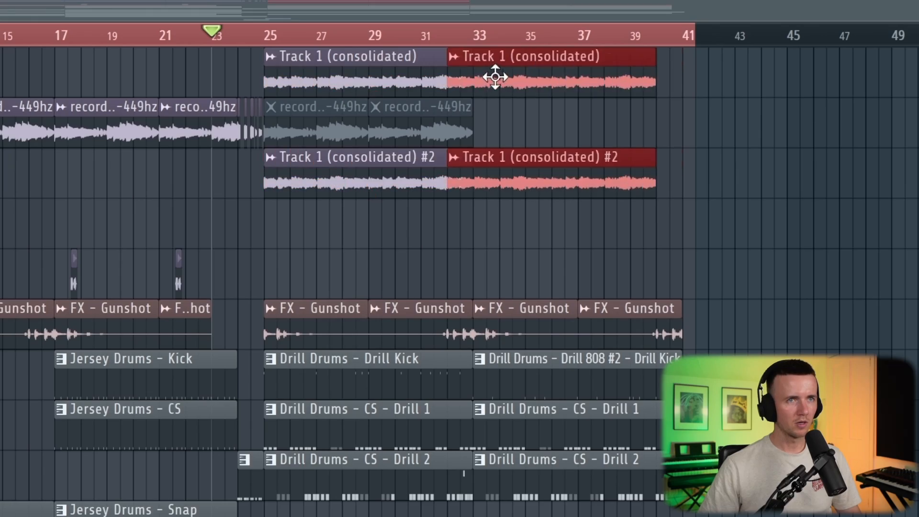
Step: Align the copied consolidated clips to bar 33 on Tracks 1 and 3, and move the drill Clap clips to Track 10
{"action": "left_click_drag", "start_coordinate": [495, 76], "coordinate": [519, 69]}
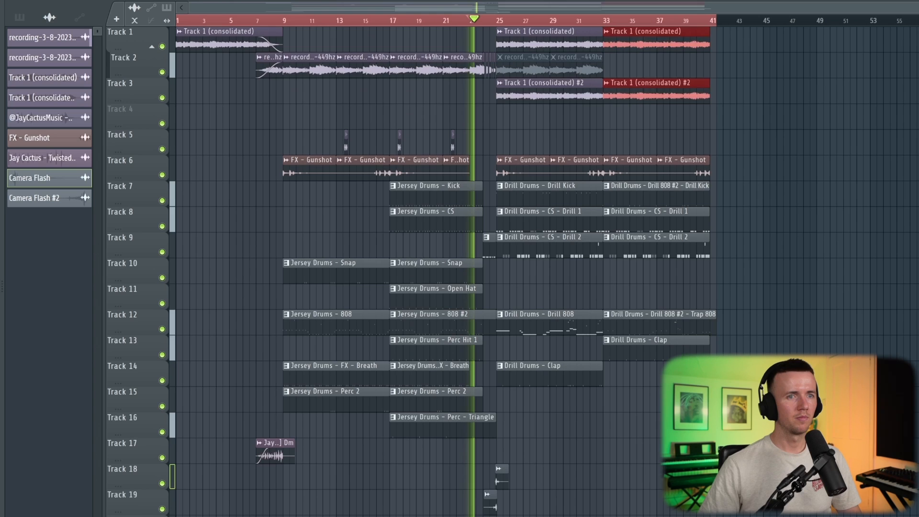
{"action": "left_click", "coordinate": [536, 278]}
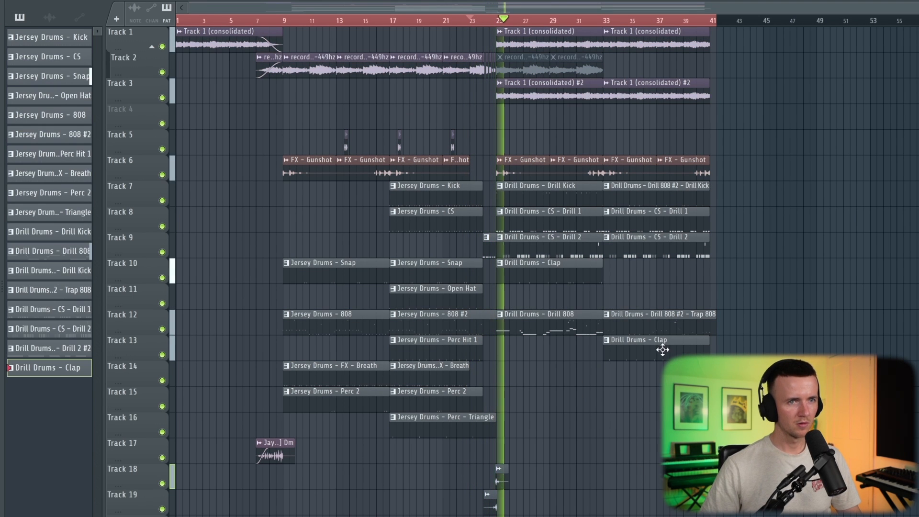
{"action": "left_click_drag", "start_coordinate": [662, 350], "coordinate": [661, 266]}
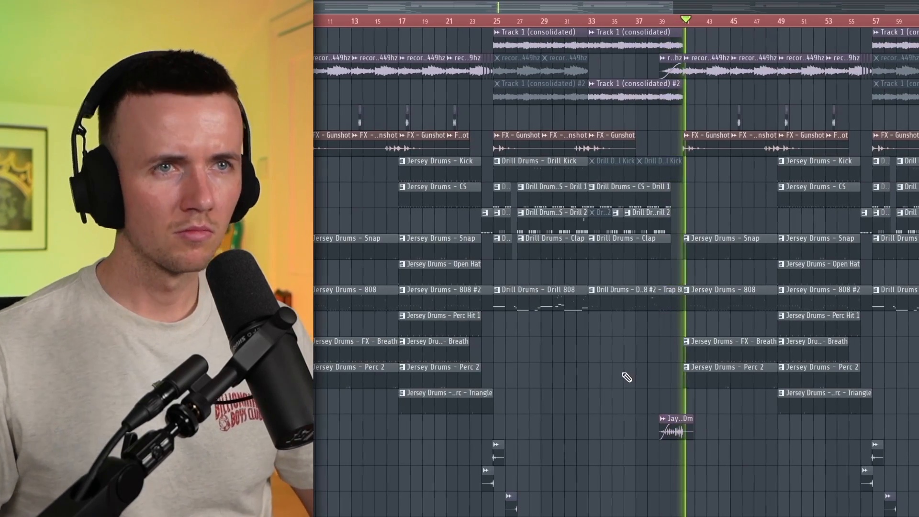
{"action": "scroll", "coordinate": [630, 370], "scroll_direction": "down", "scroll_amount": 1}
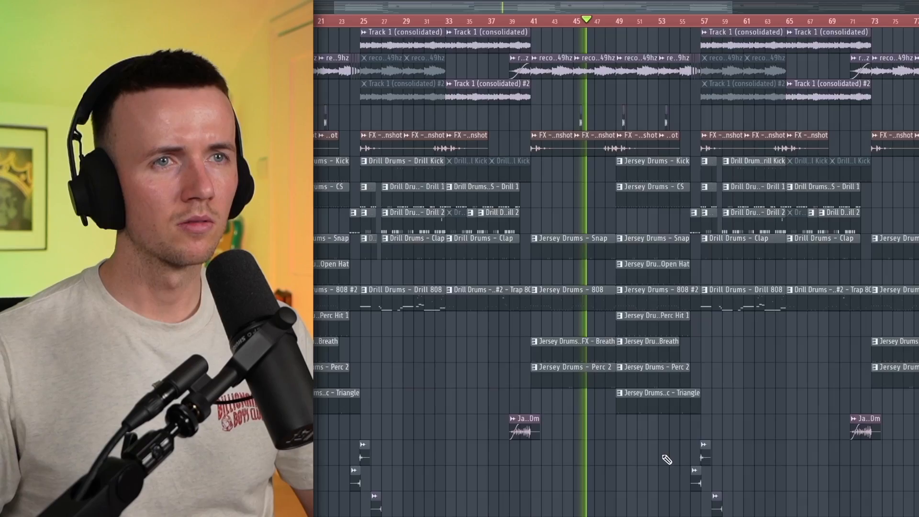
{"action": "key", "text": "ctrl+a"}
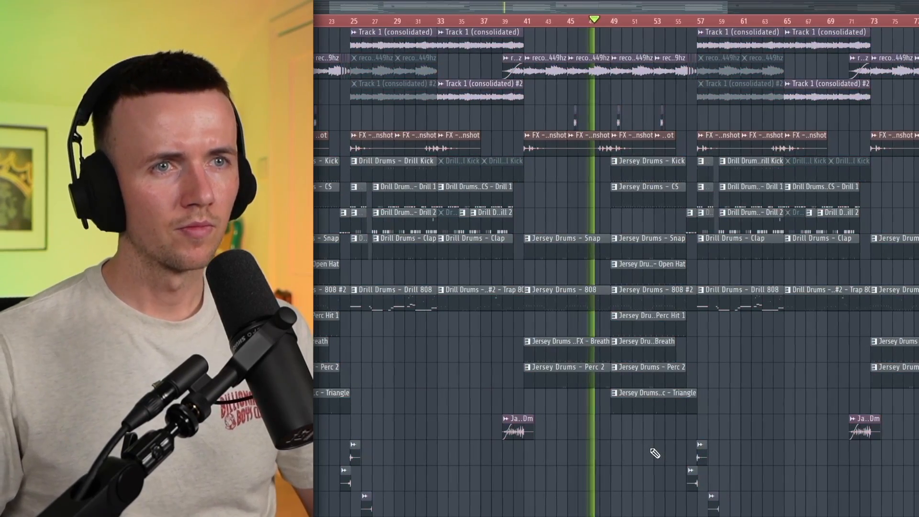